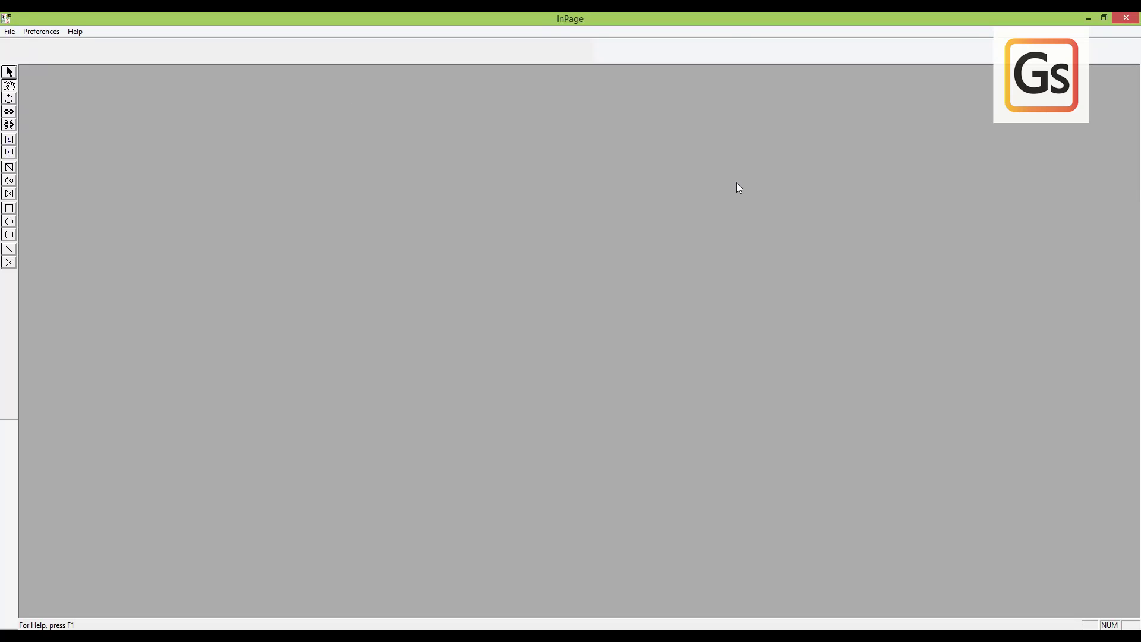
Create a new A4 portrait document with right-to-left direction, accepting the default page settings
click(9, 31)
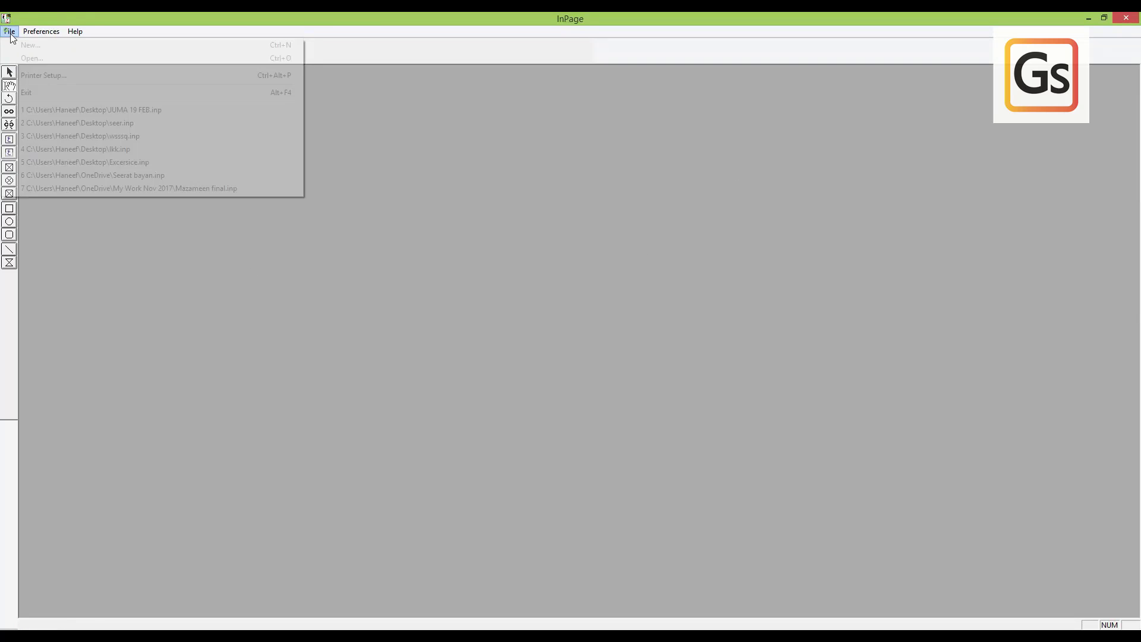
click(29, 45)
click(663, 288)
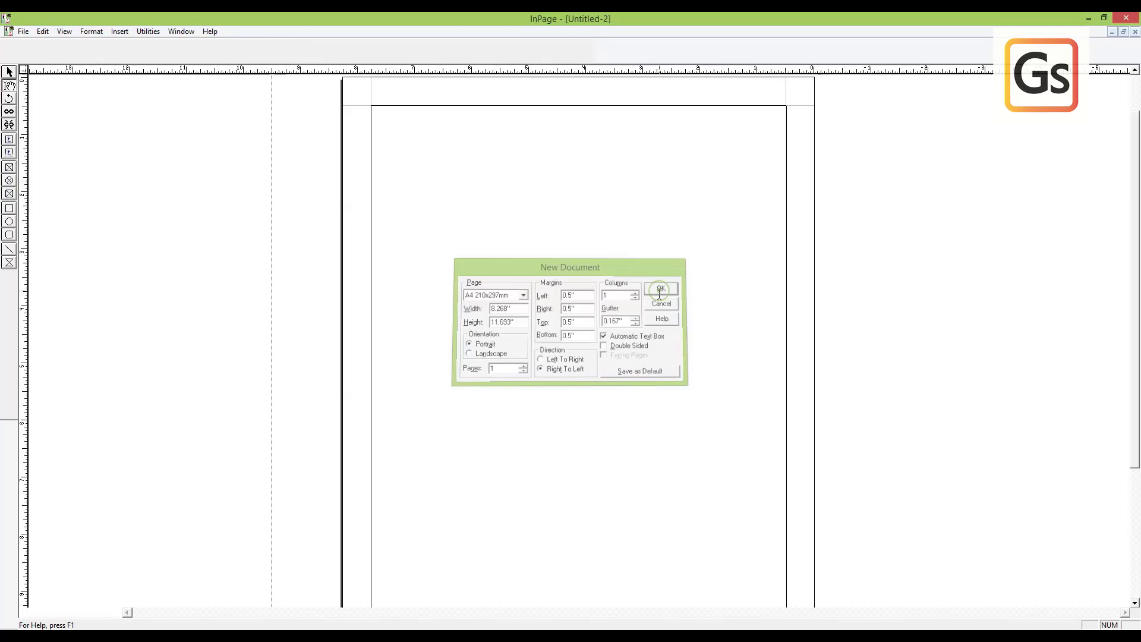
scroll(576, 216, up, 1)
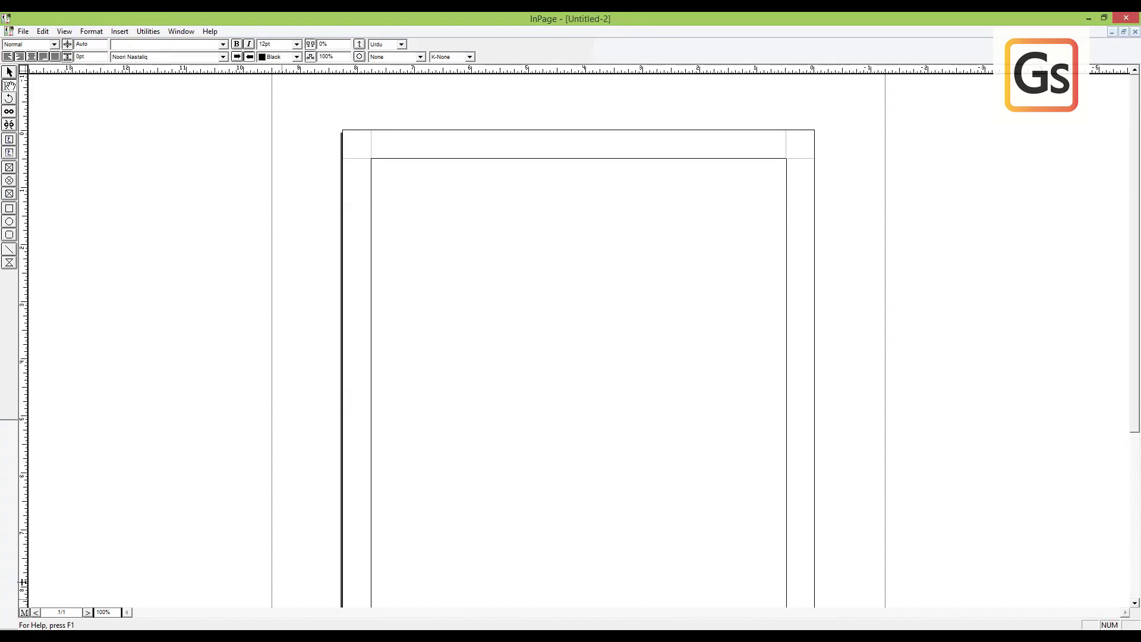
Set the document's view zoom to 250%
double_click(103, 611)
text(250)
key(Return)
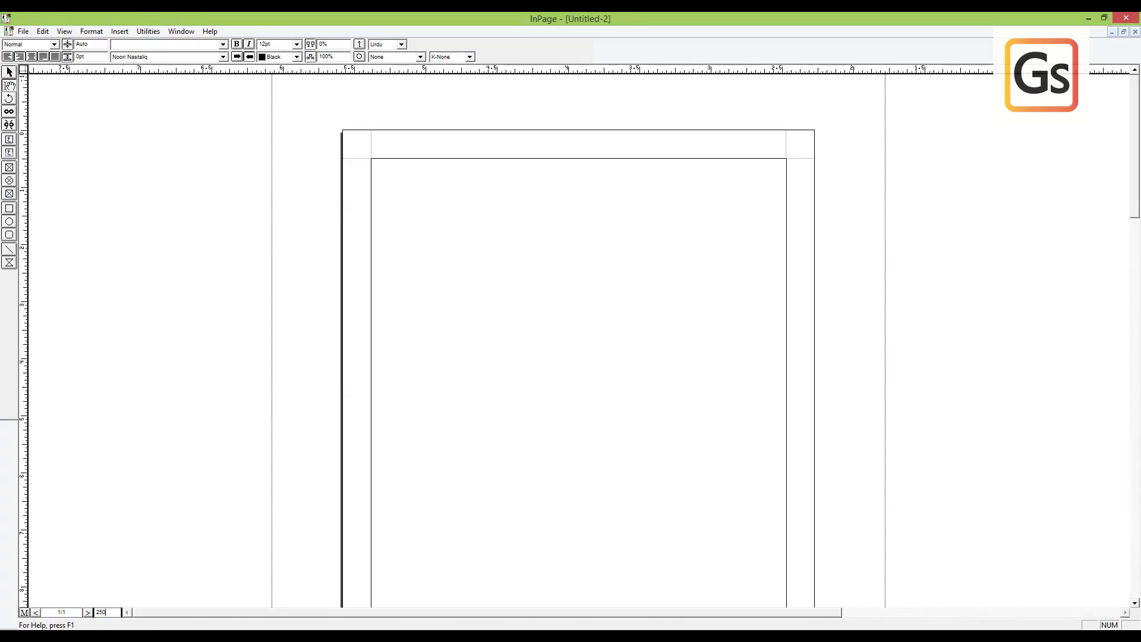
scroll(491, 232, up, 3)
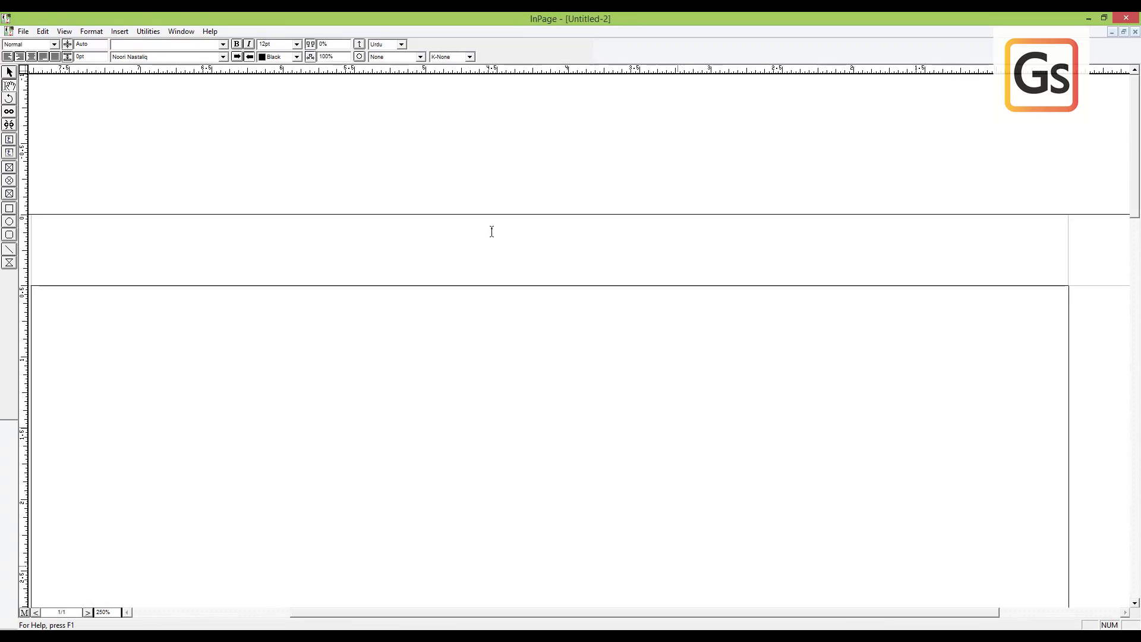
Set the font size to 40 pt and write "بسم الله الرحمن الرحیم" on the first line of the page
double_click(282, 46)
text(40)
key(Return)
scroll(272, 45, down, 3)
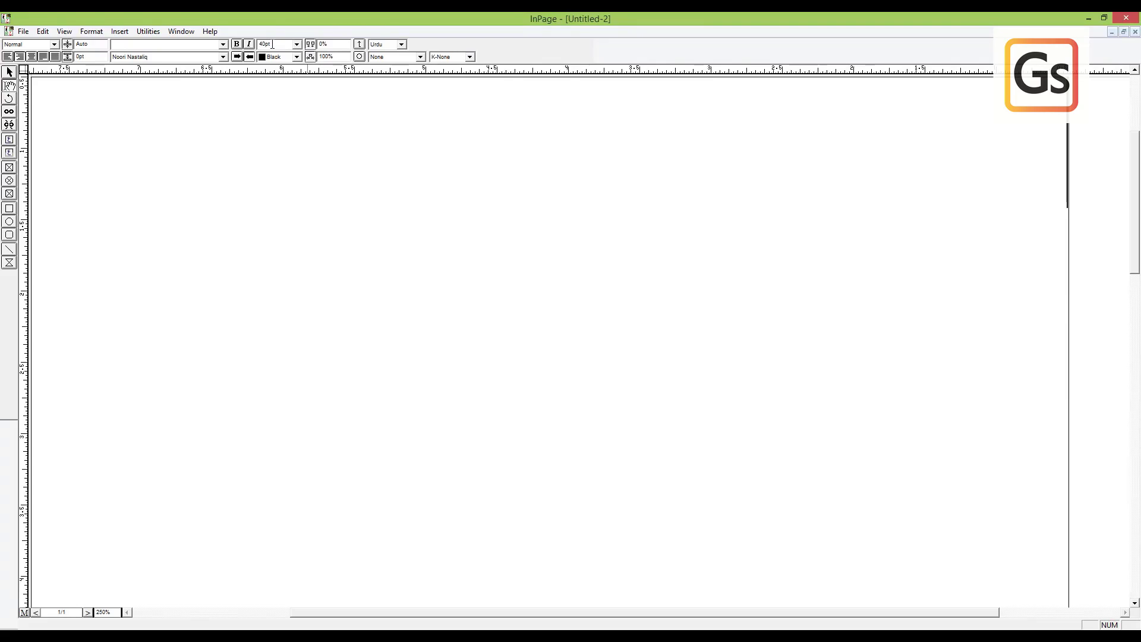
text(بس)
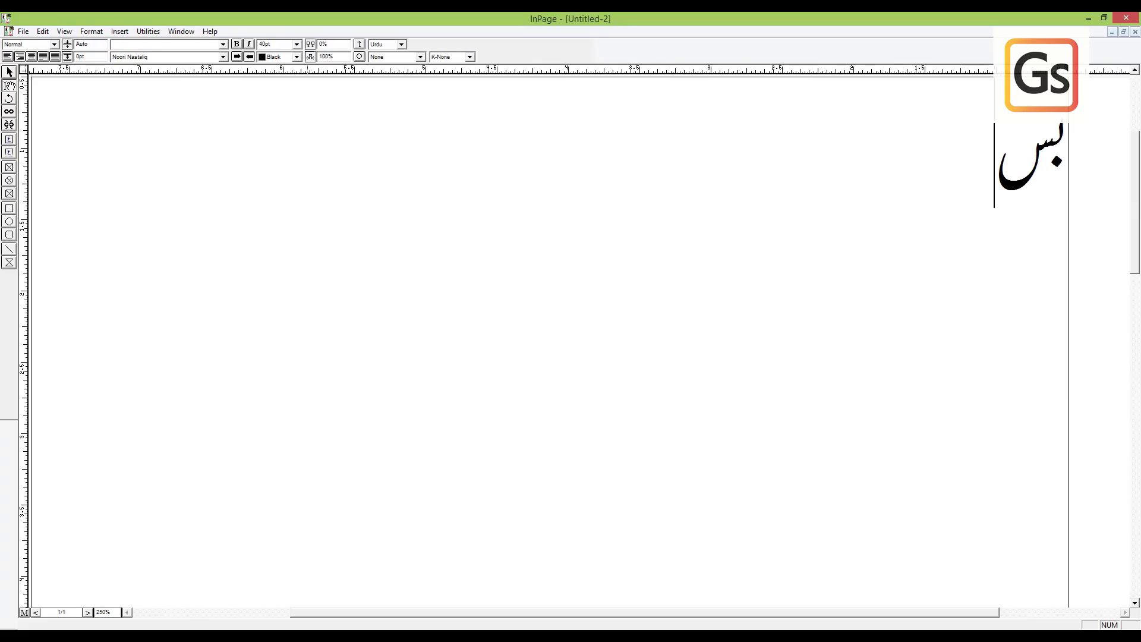
text(م الله ال)
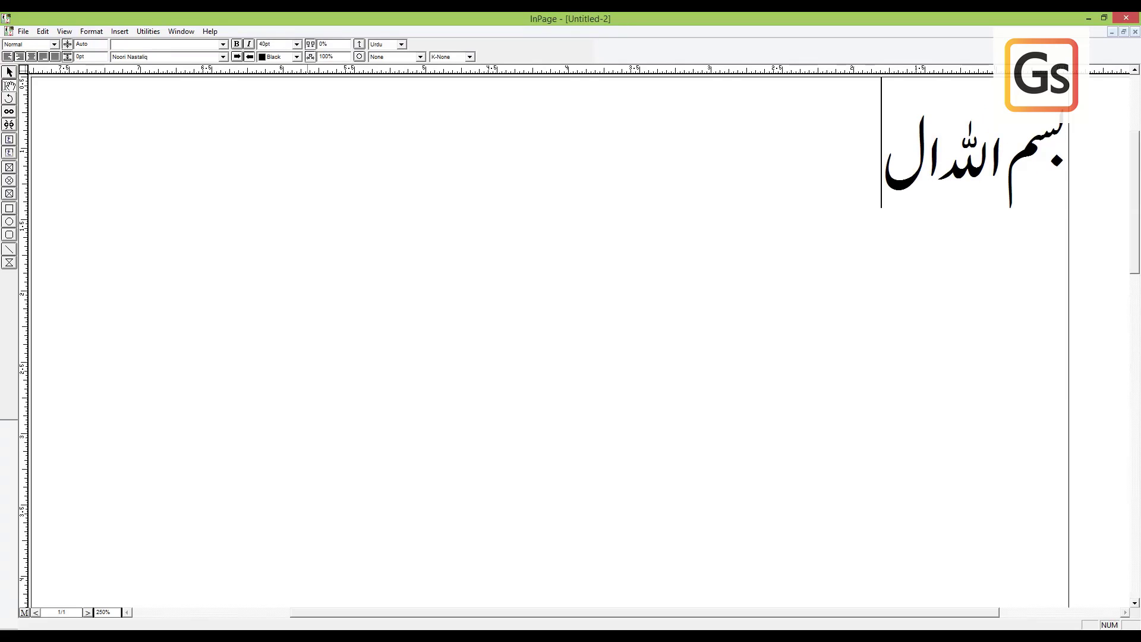
text(رحمن ال)
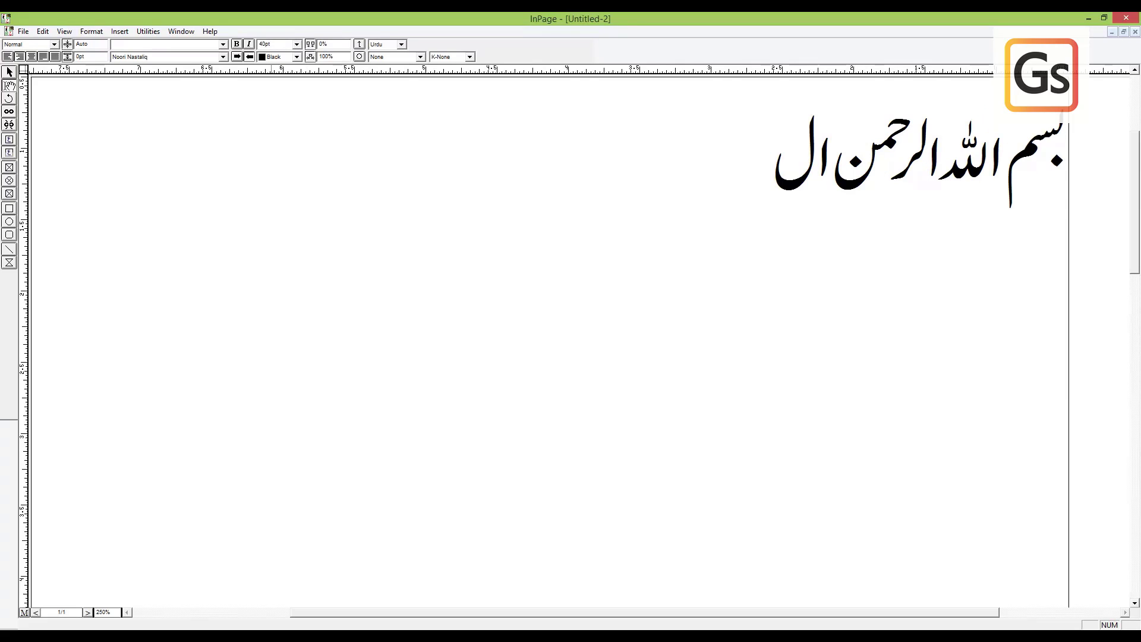
text(رحیم)
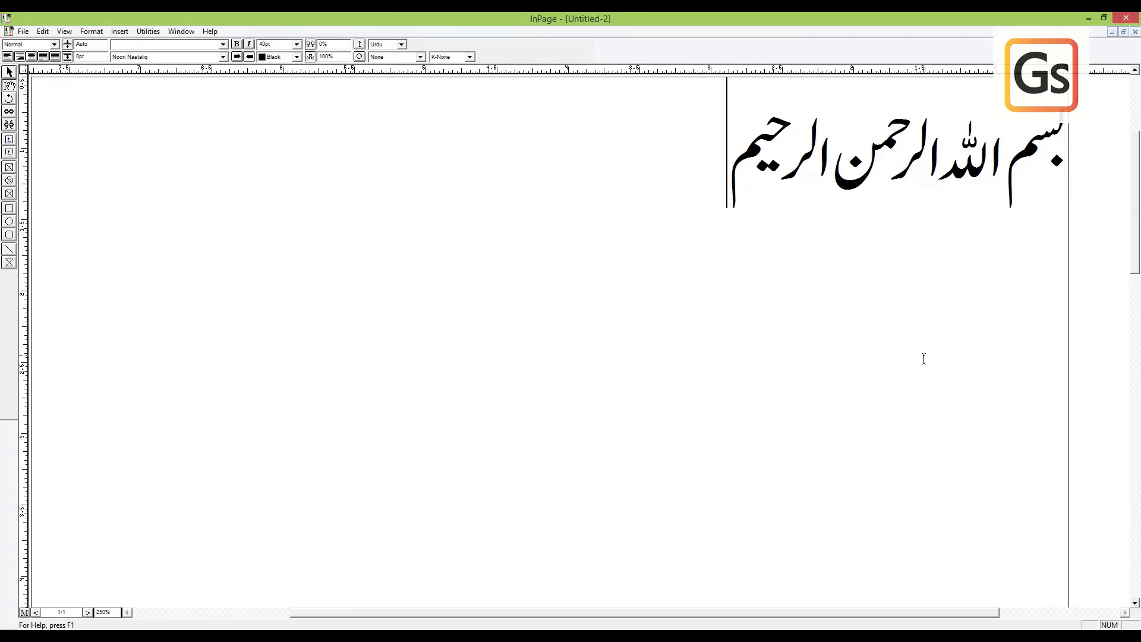
Copy the whole Urdu phrase and paste it on a new line below the original
drag(726, 150, 1045, 148)
key(ctrl+c)
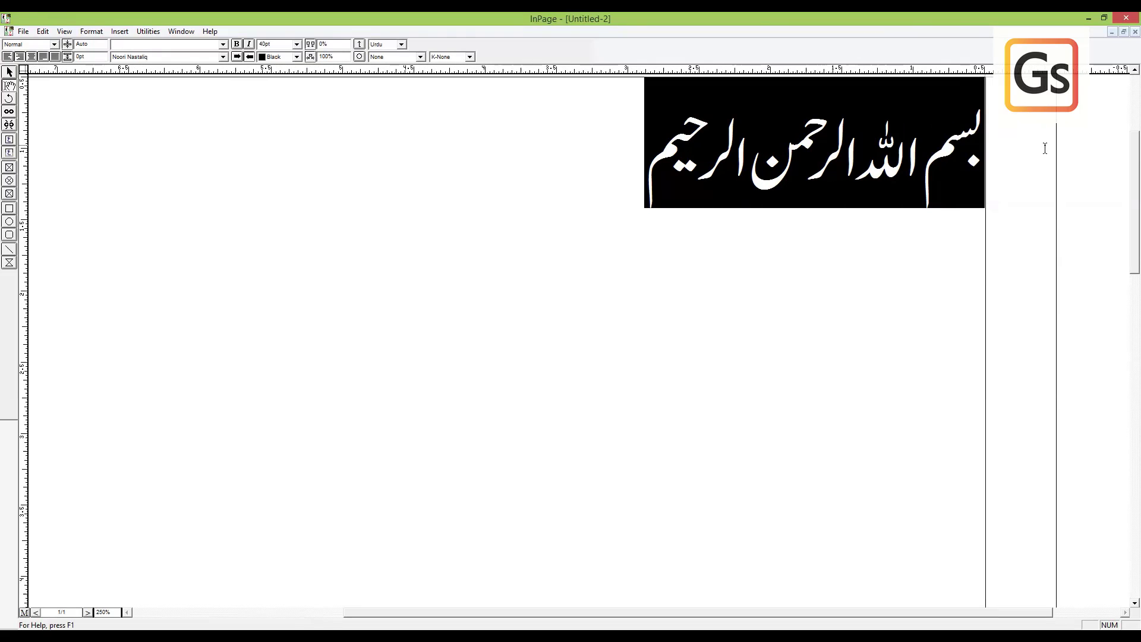
click(565, 168)
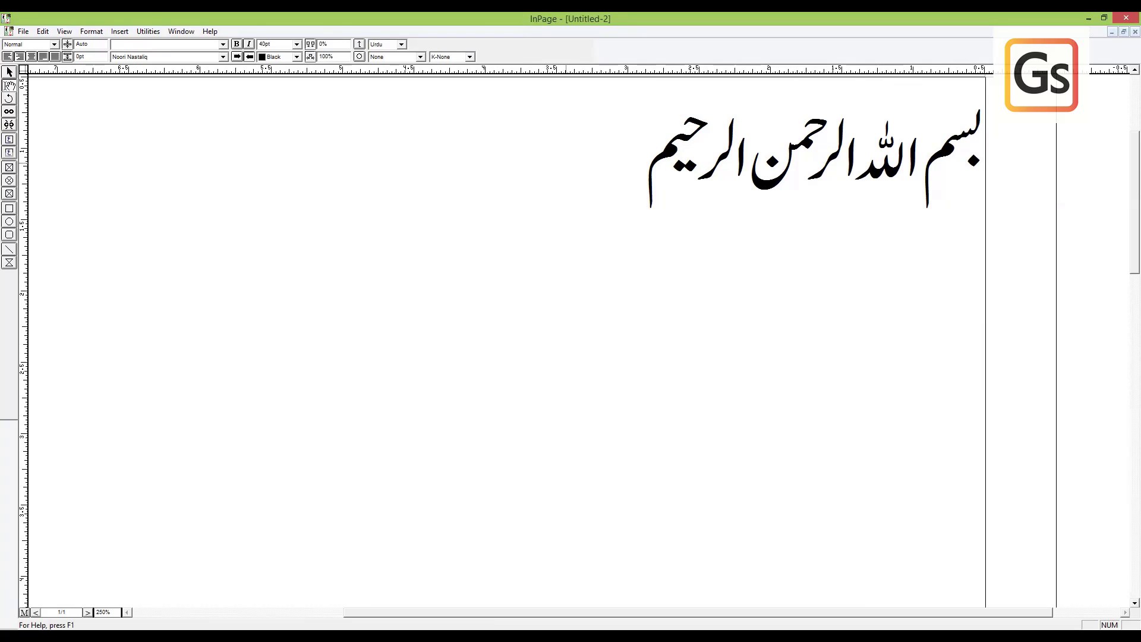
key(ctrl+v)
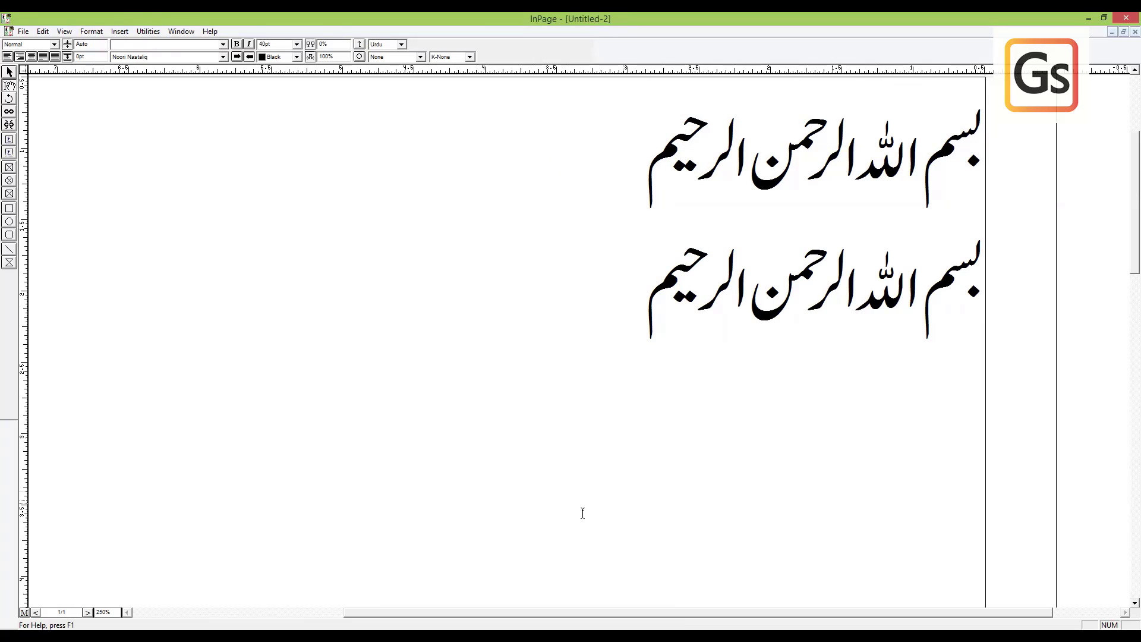
Apply the K-Always kashida option to the whole second line of text
triple_click(758, 284)
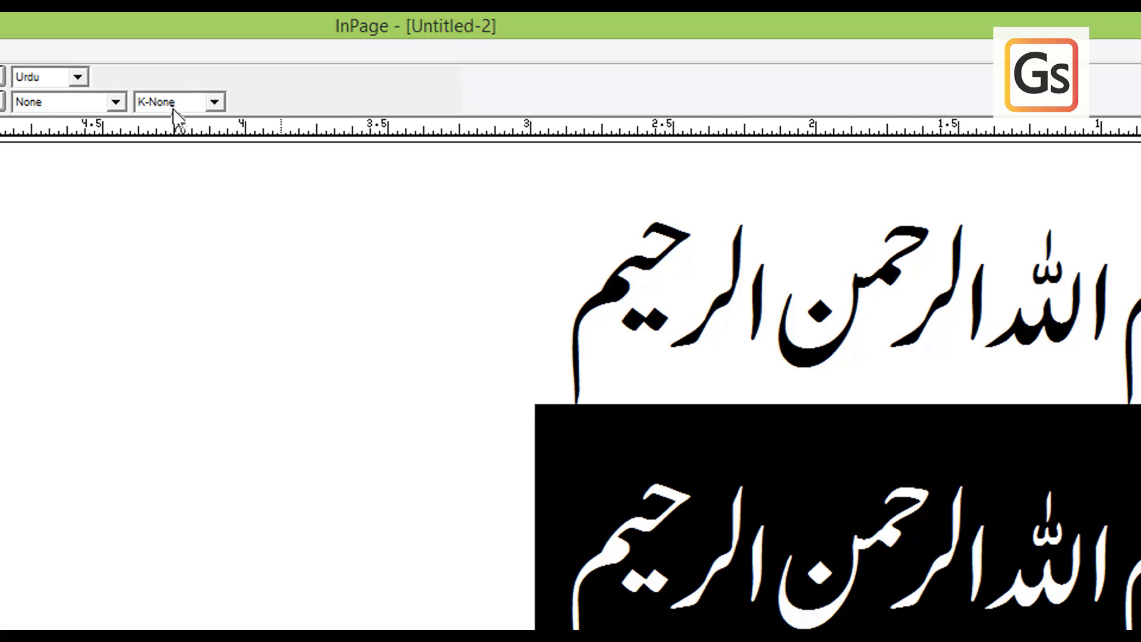
click(173, 102)
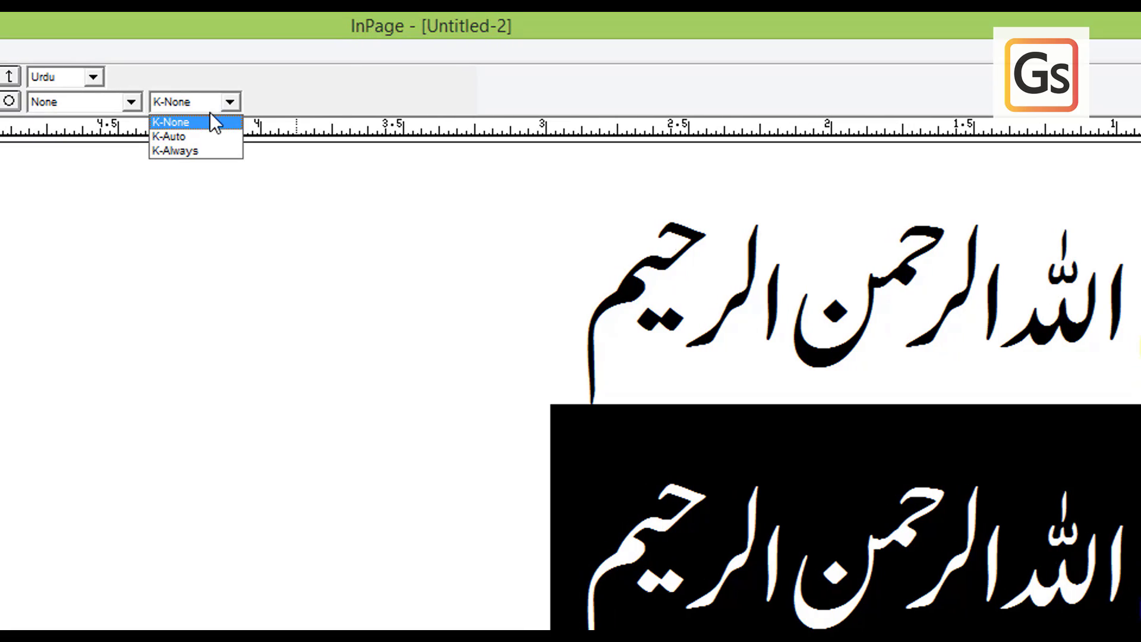
click(198, 150)
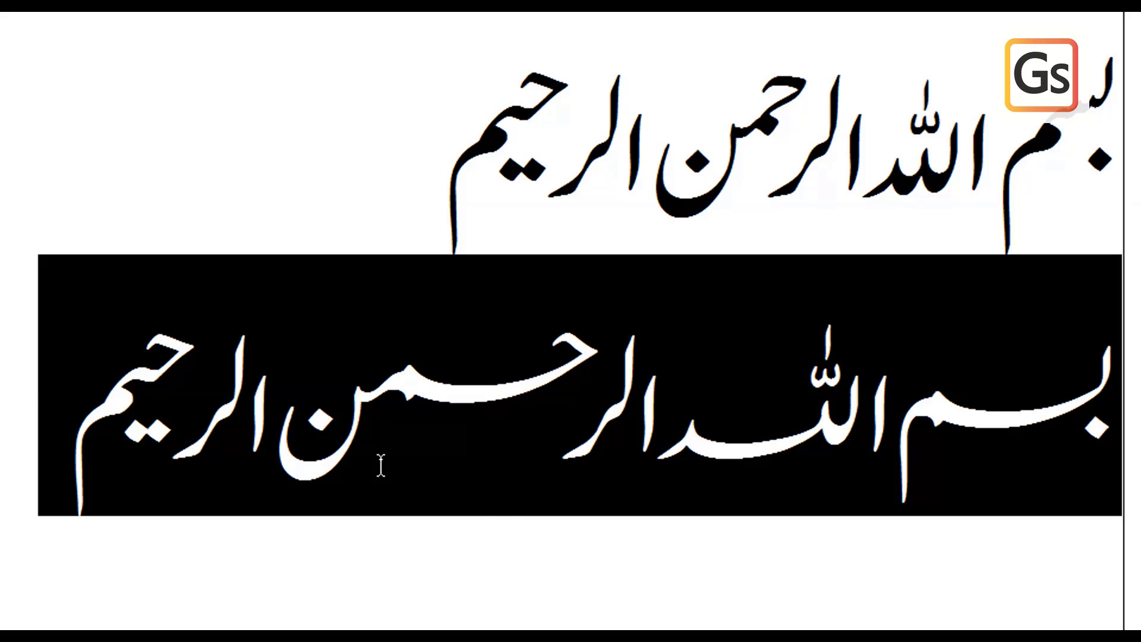
scroll(423, 523, down, 1)
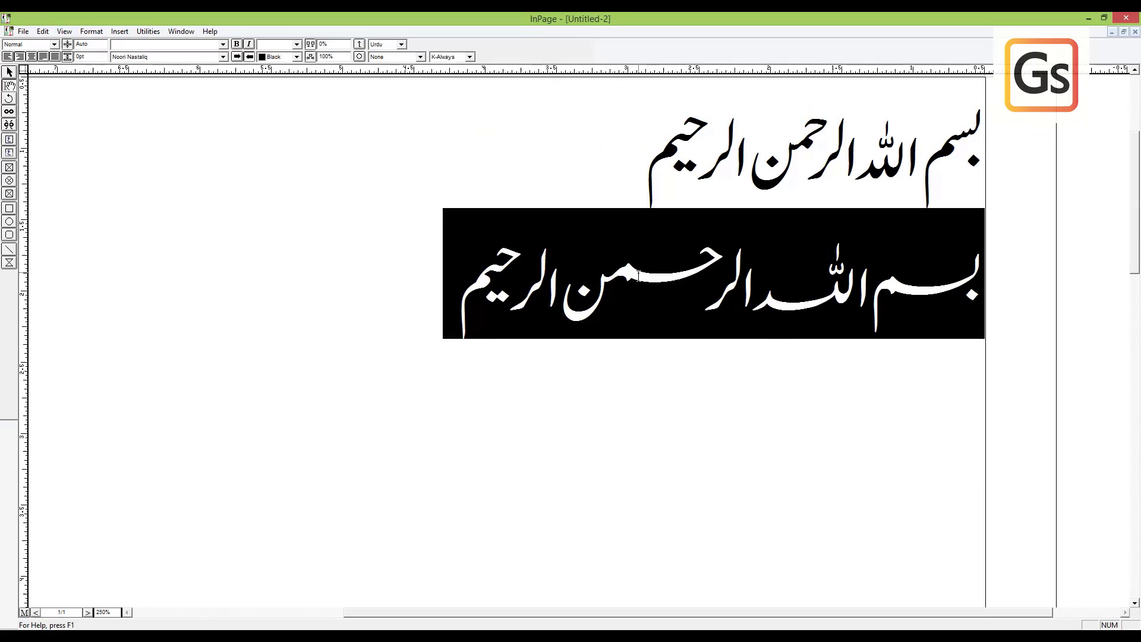
click(156, 292)
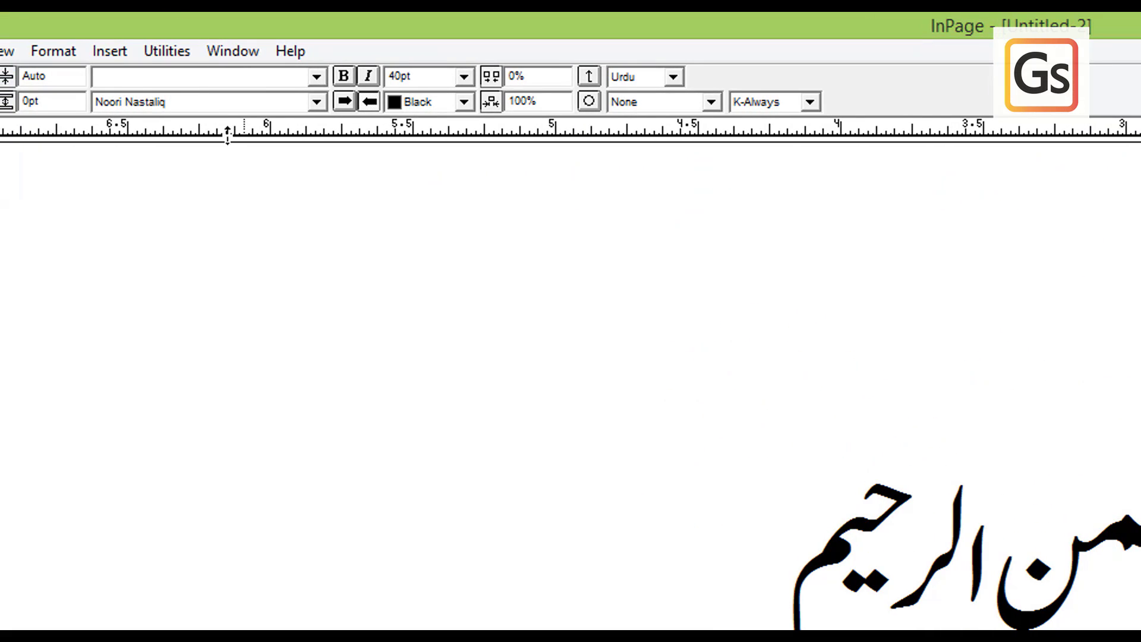
Change the font of the whole second line to Faiz Nastaliq
click(192, 101)
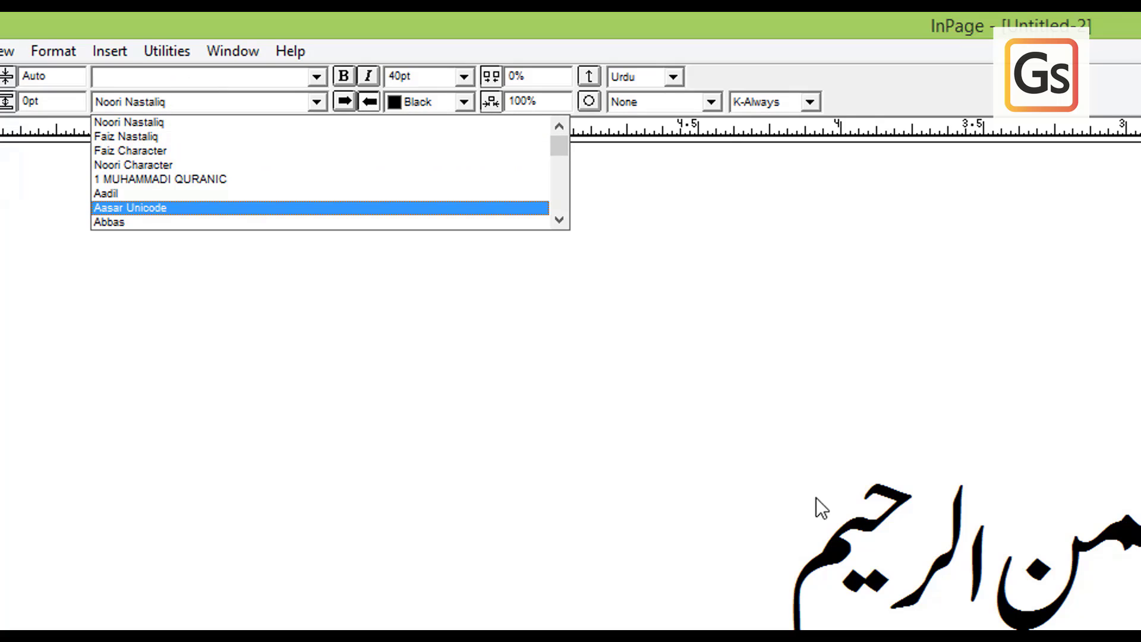
triple_click(850, 524)
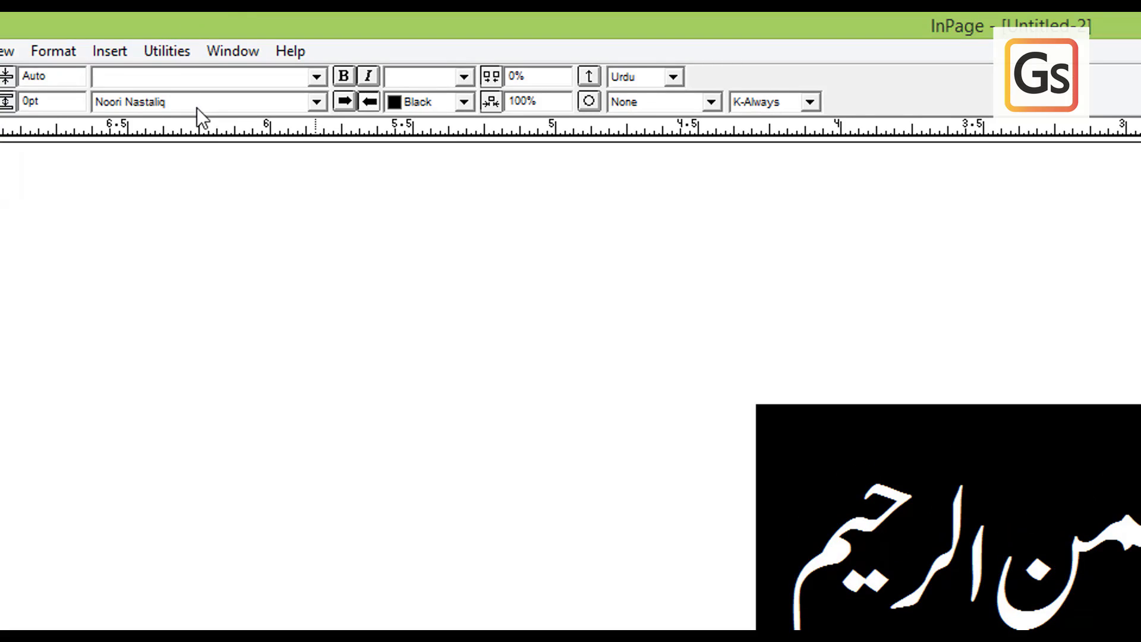
click(197, 107)
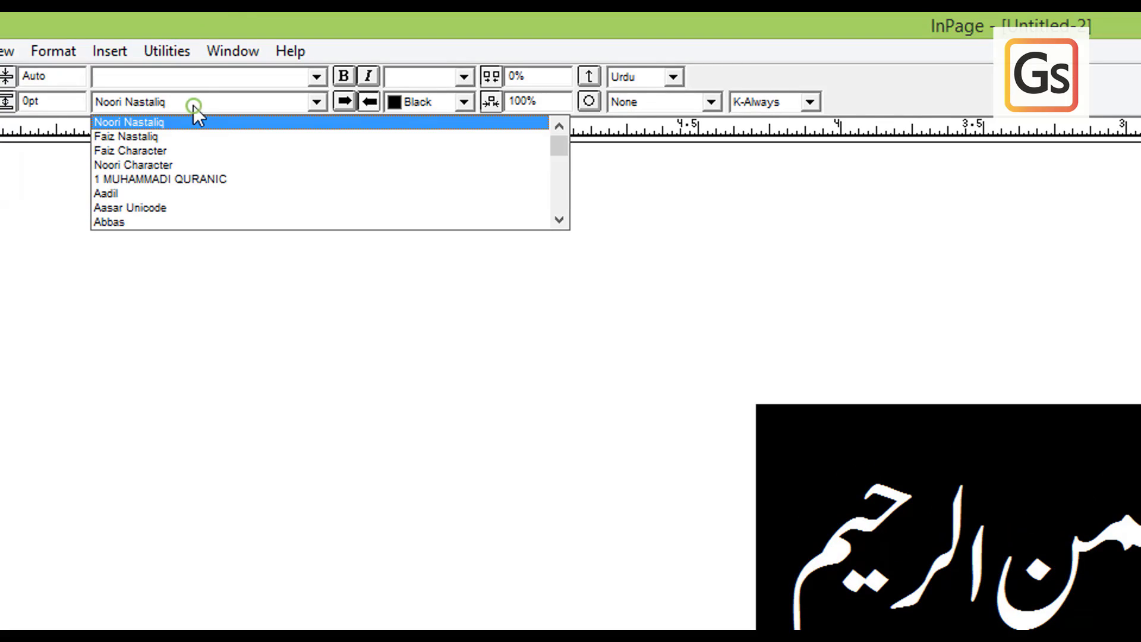
click(194, 136)
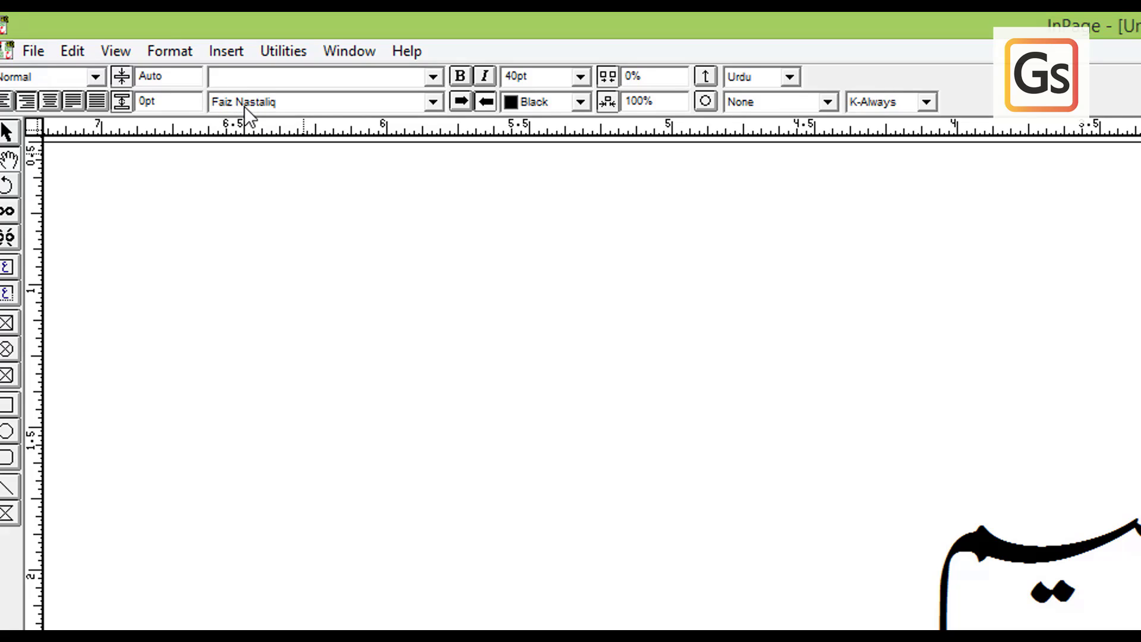
Paste another copy of the phrase on a new third line below the second one
click(245, 106)
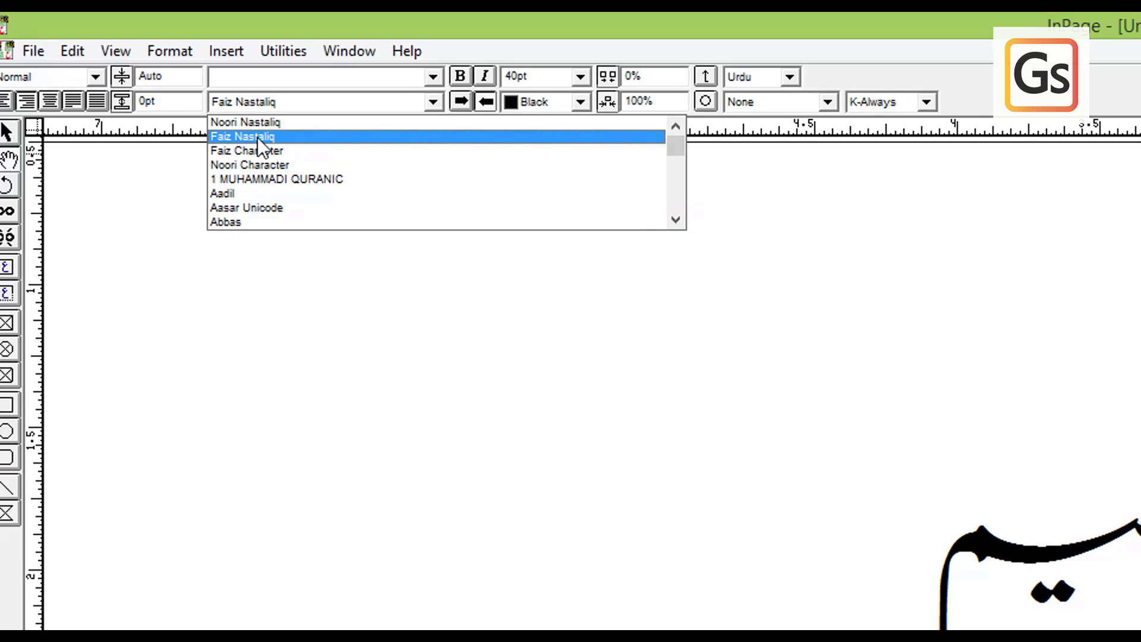
click(951, 538)
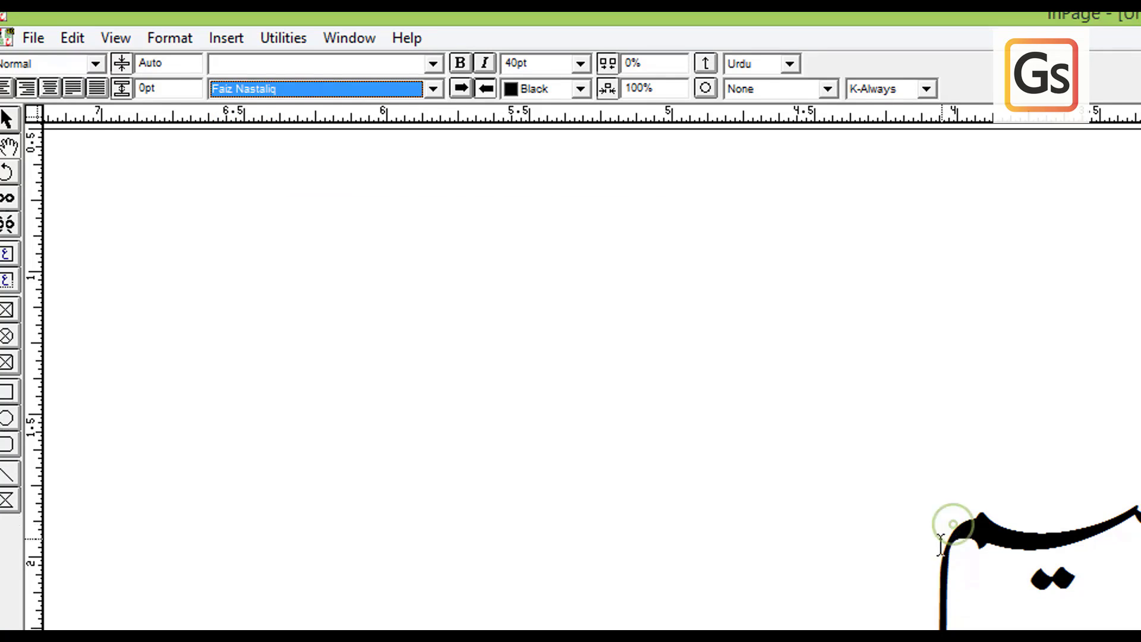
click(939, 538)
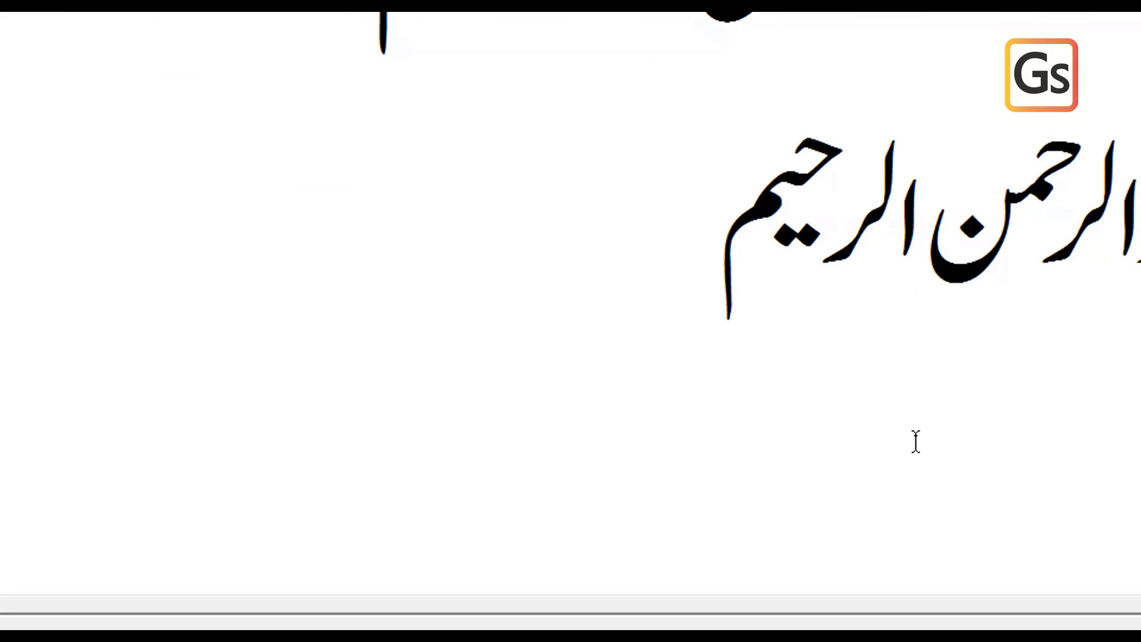
Try the Faiz Character font on the whole third line
click(796, 402)
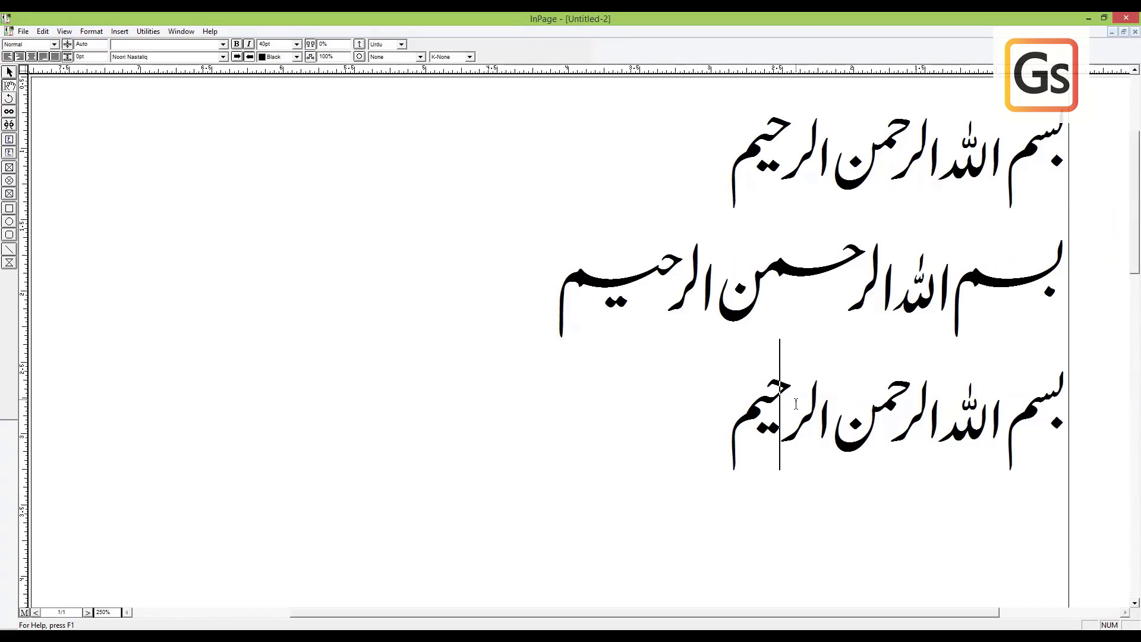
double_click(796, 402)
triple_click(796, 401)
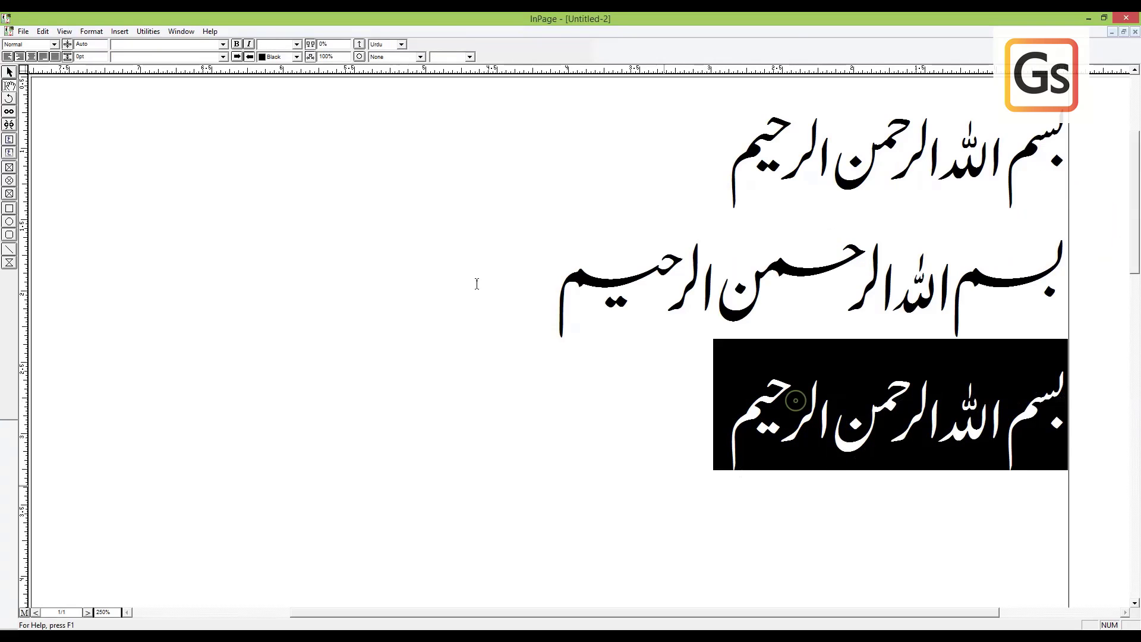
click(202, 59)
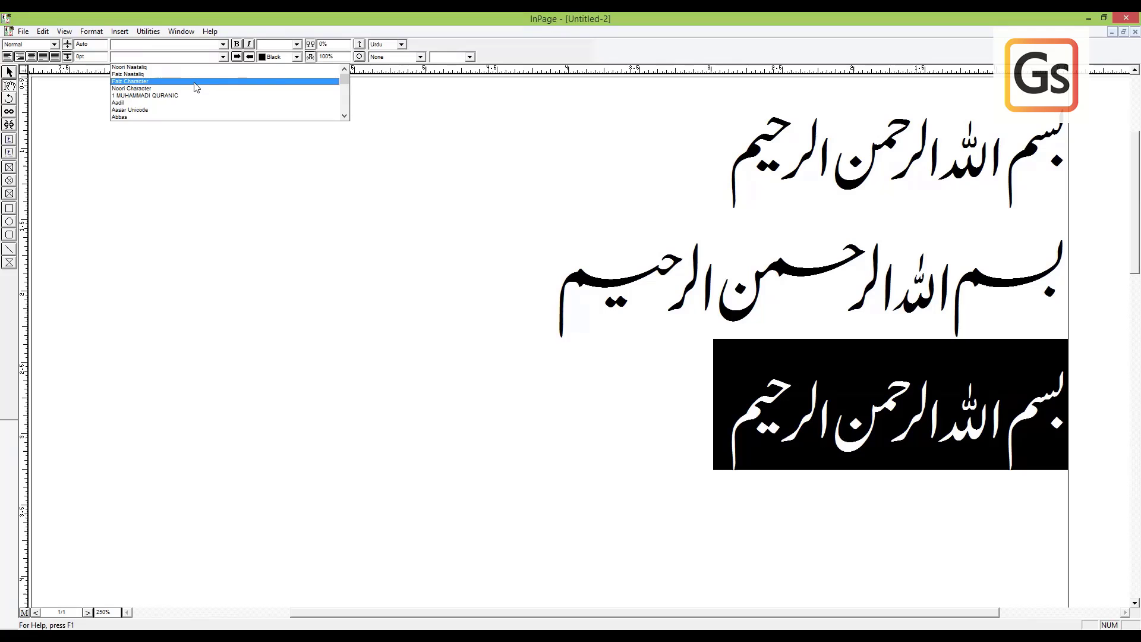
click(194, 82)
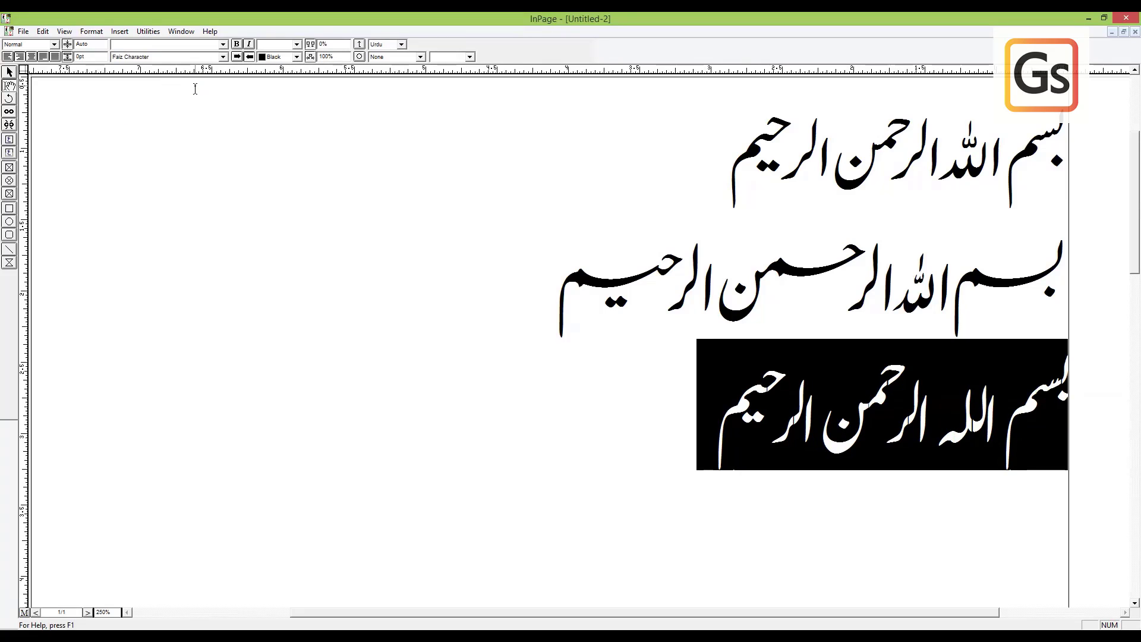
Set the third line's font to Noori Nastaliq and its kashida option to K-Always
click(724, 265)
triple_click(805, 417)
click(158, 57)
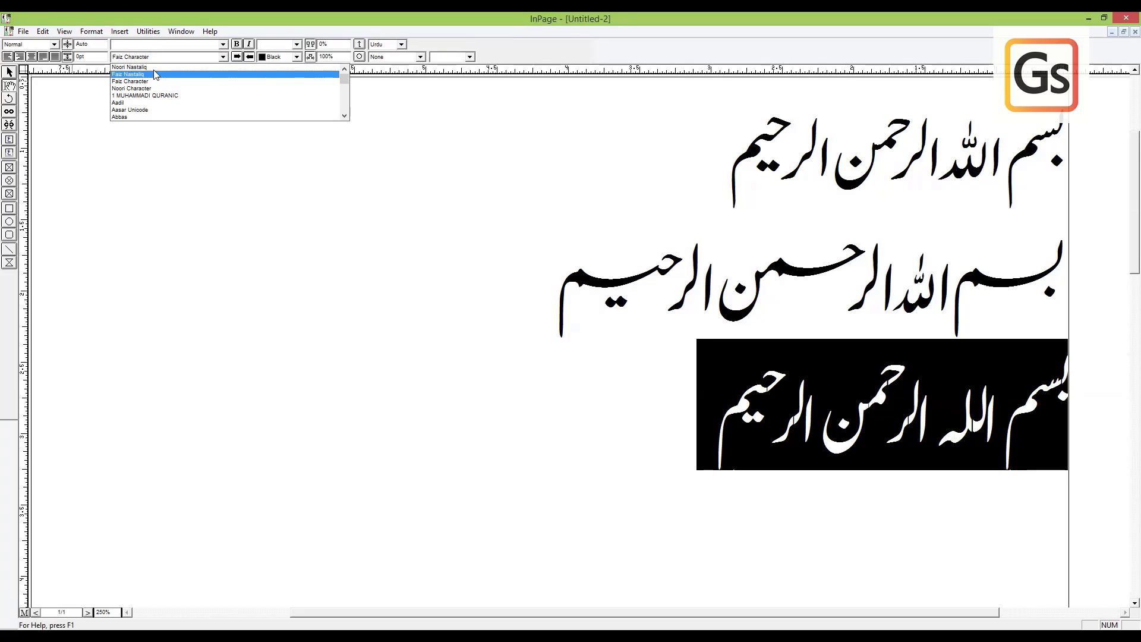
click(156, 67)
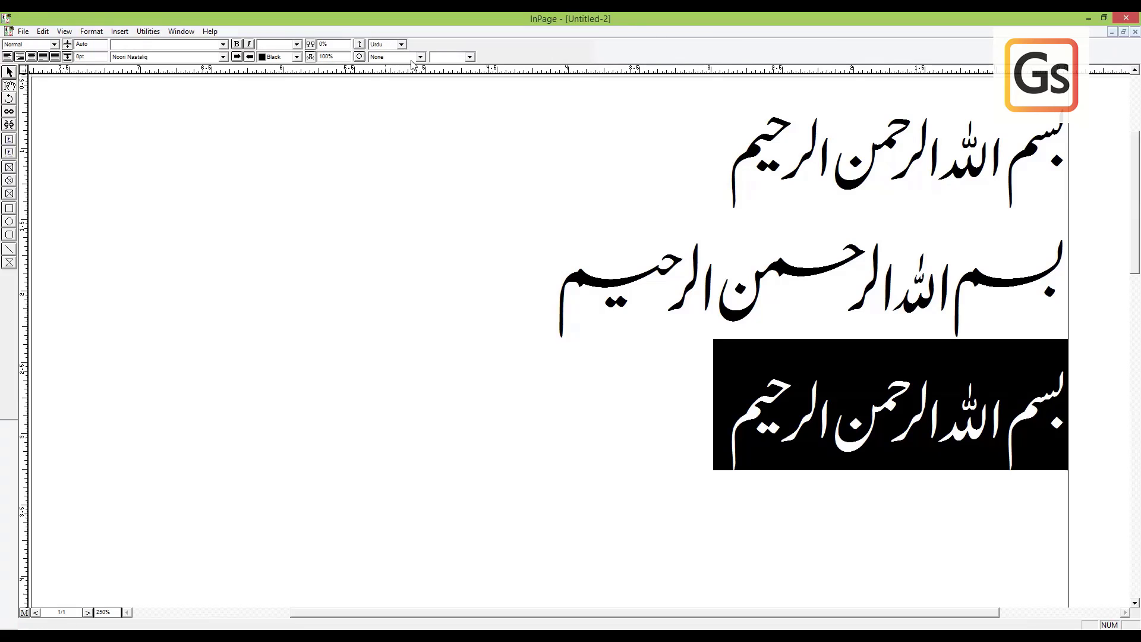
click(444, 58)
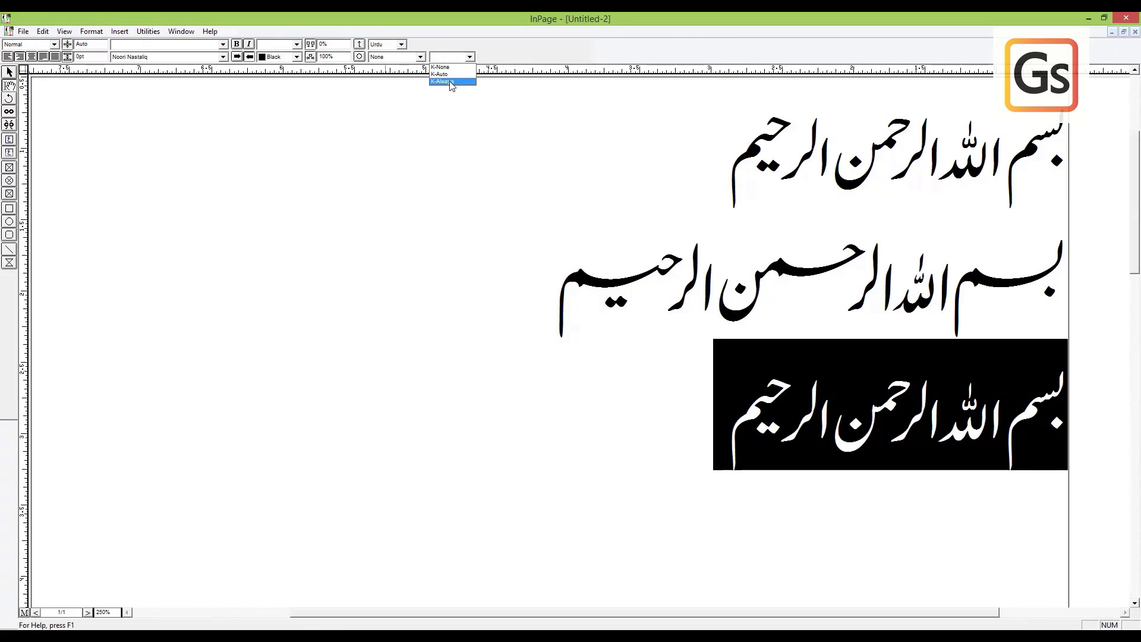
click(452, 81)
click(834, 410)
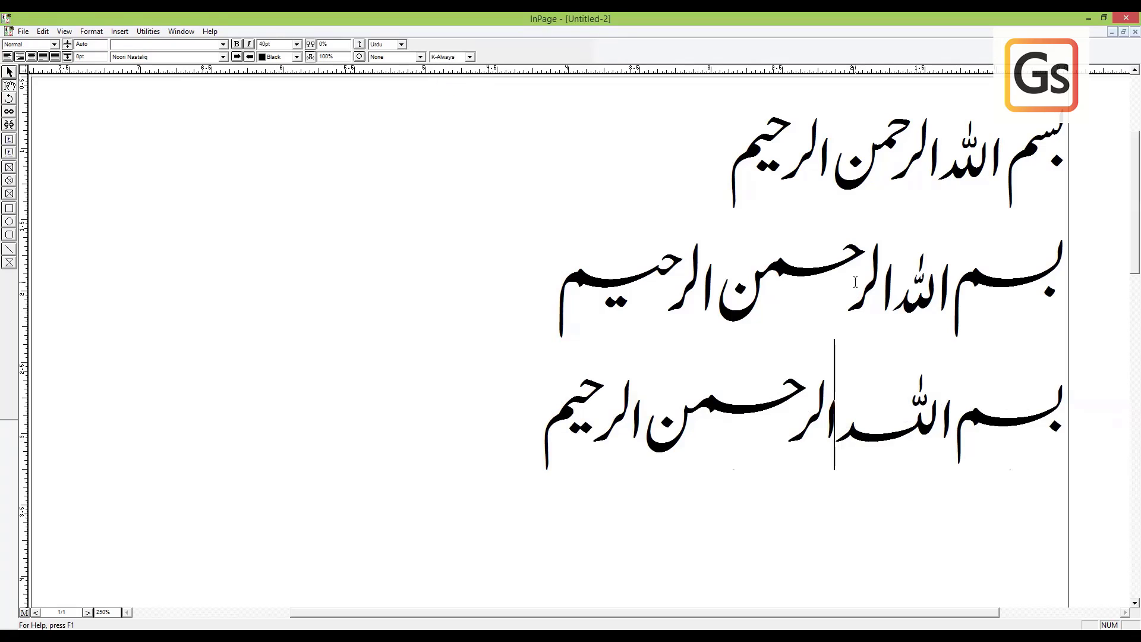
Check the second line's font and kashida settings and view the available kashida options
click(852, 280)
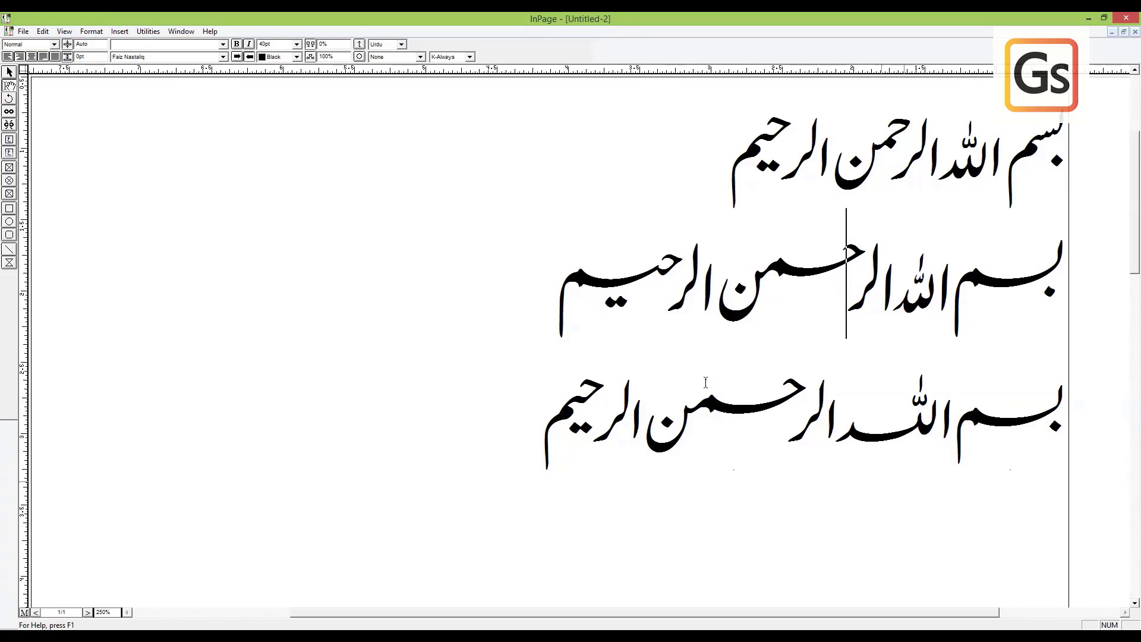
click(450, 59)
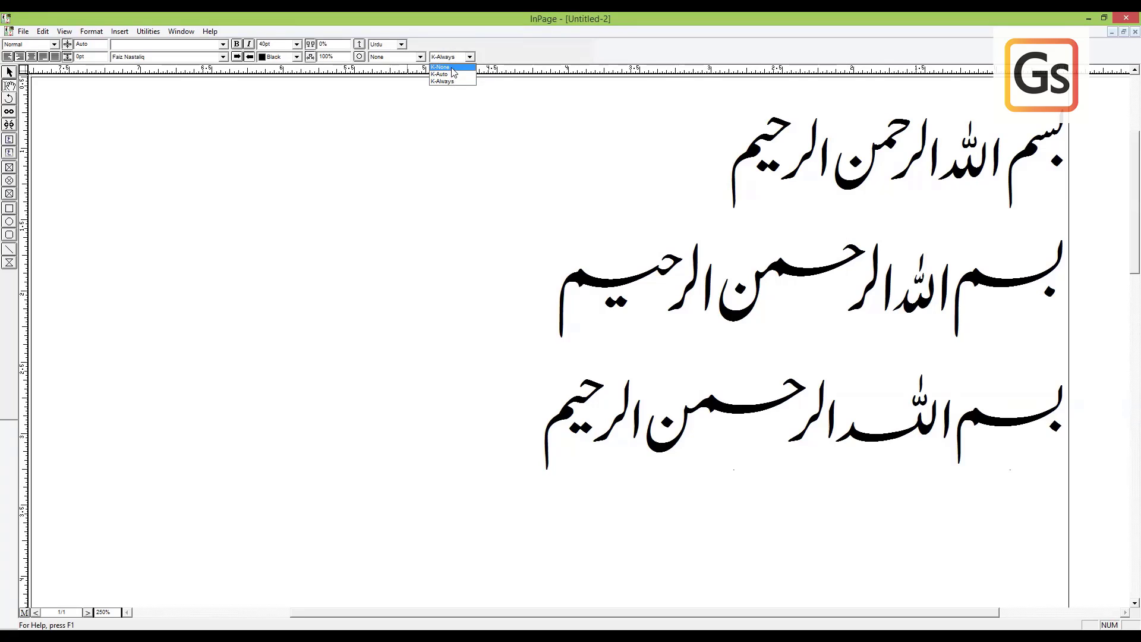
click(870, 139)
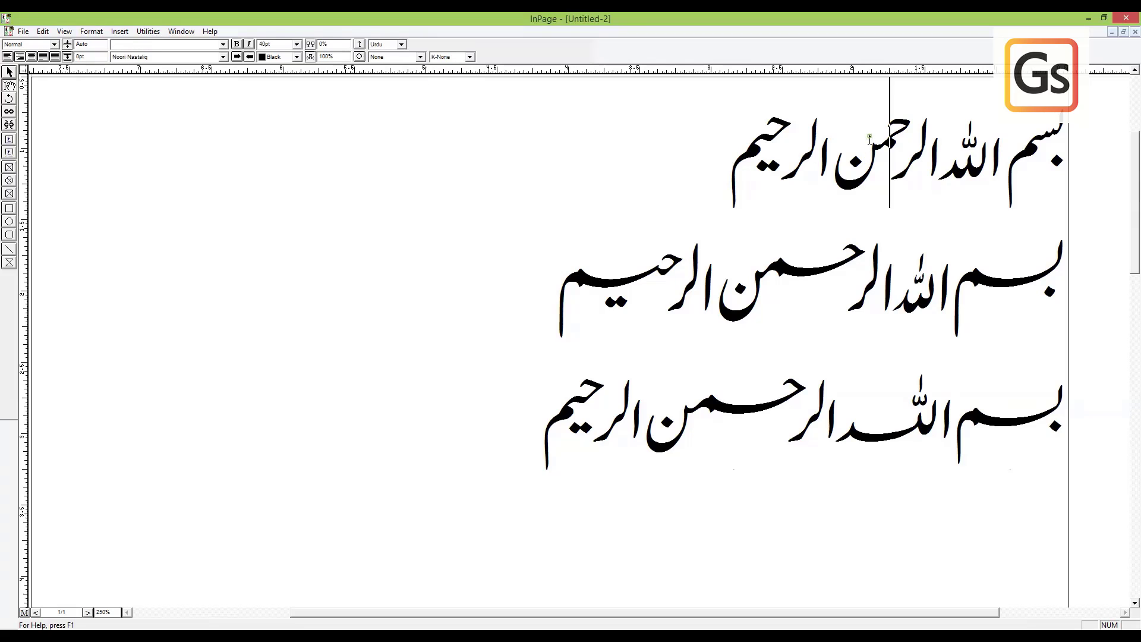
Try the K-Auto and K-Always kashida options on the whole first line and return it to K-None
triple_click(868, 138)
click(439, 57)
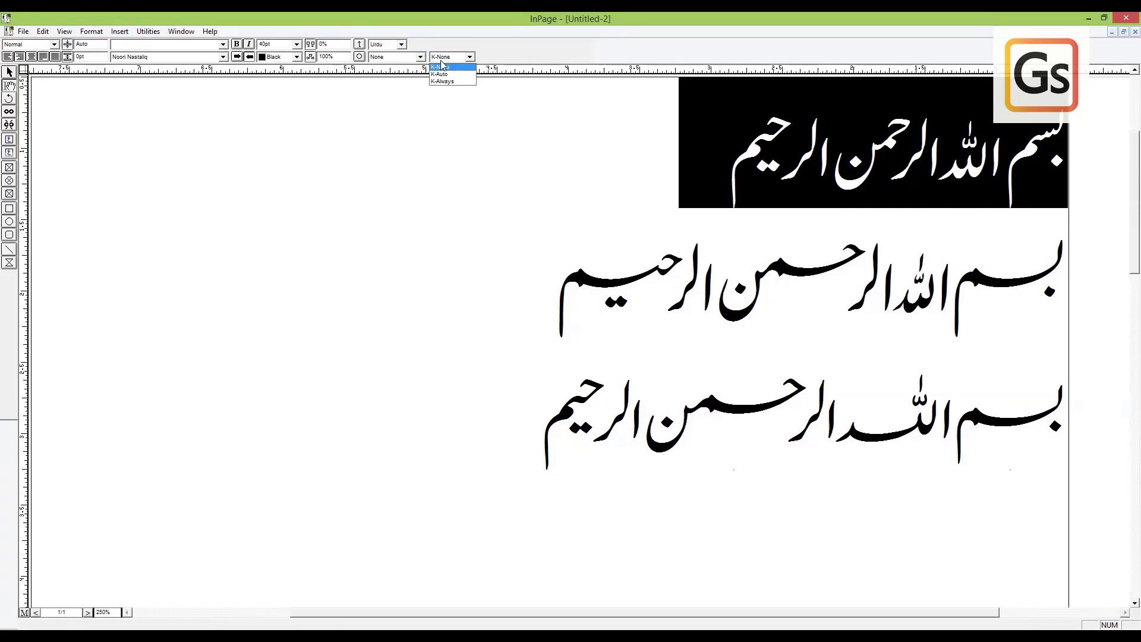
click(443, 70)
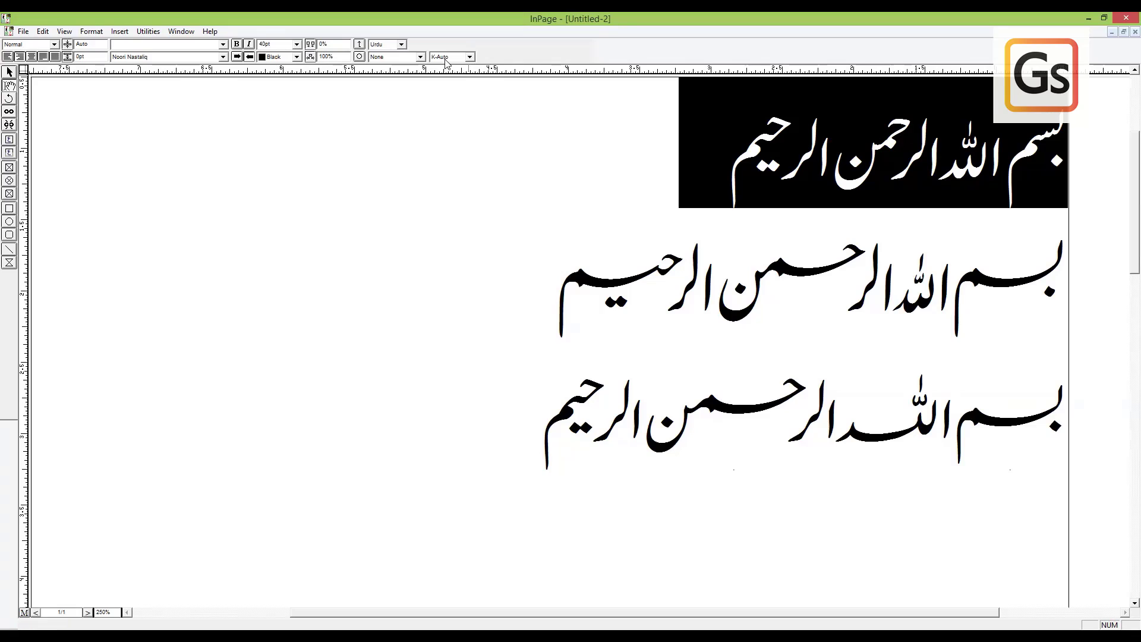
click(446, 57)
click(450, 83)
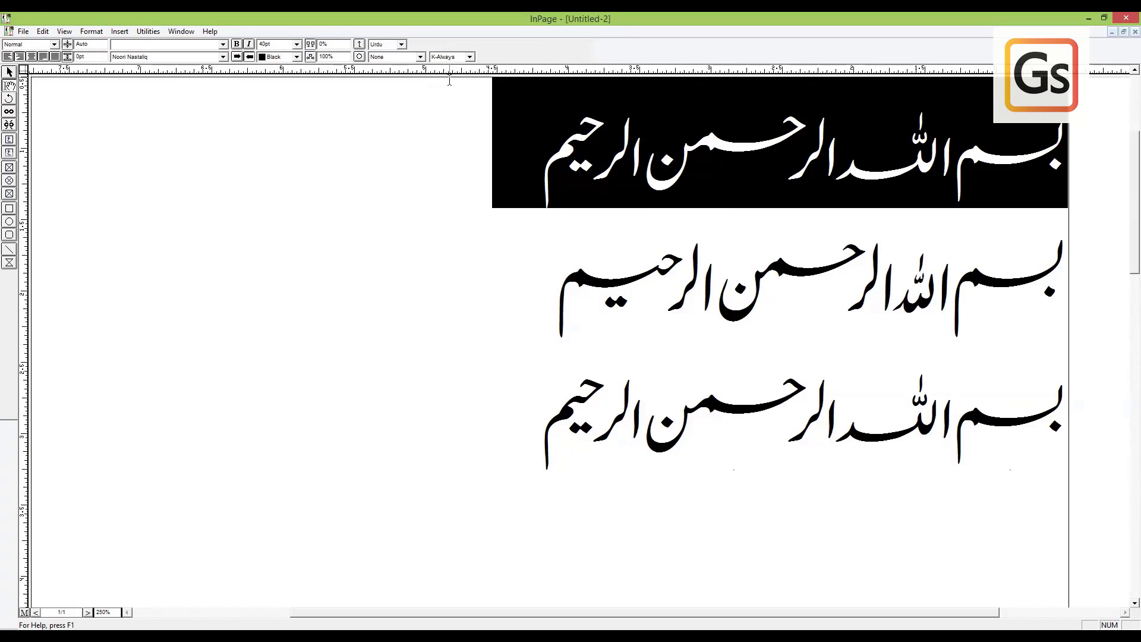
click(451, 57)
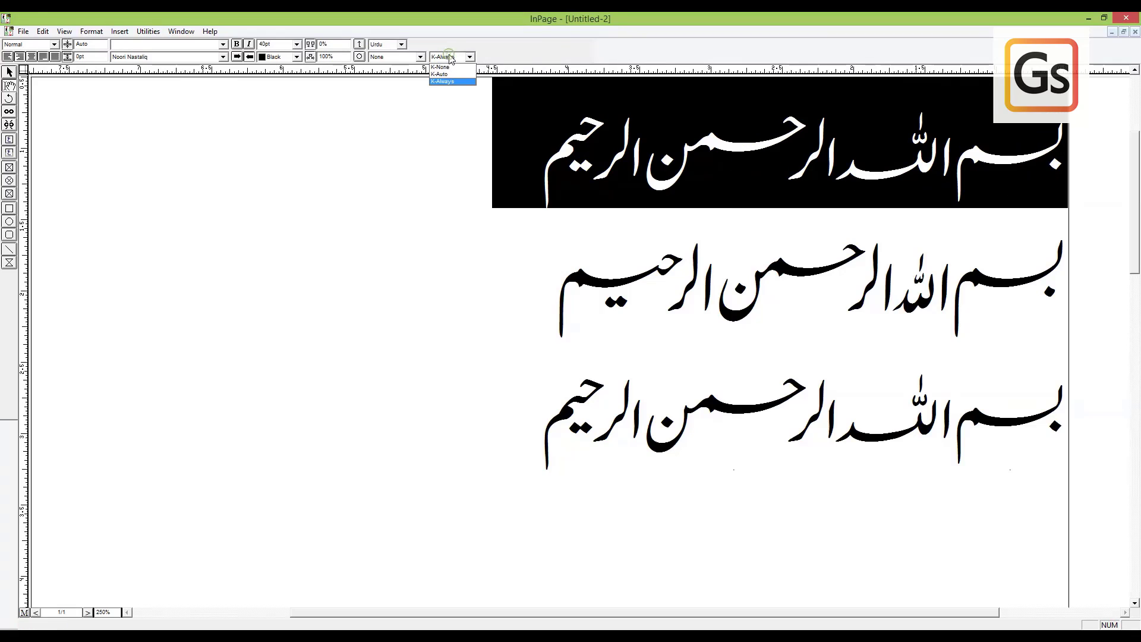
click(453, 68)
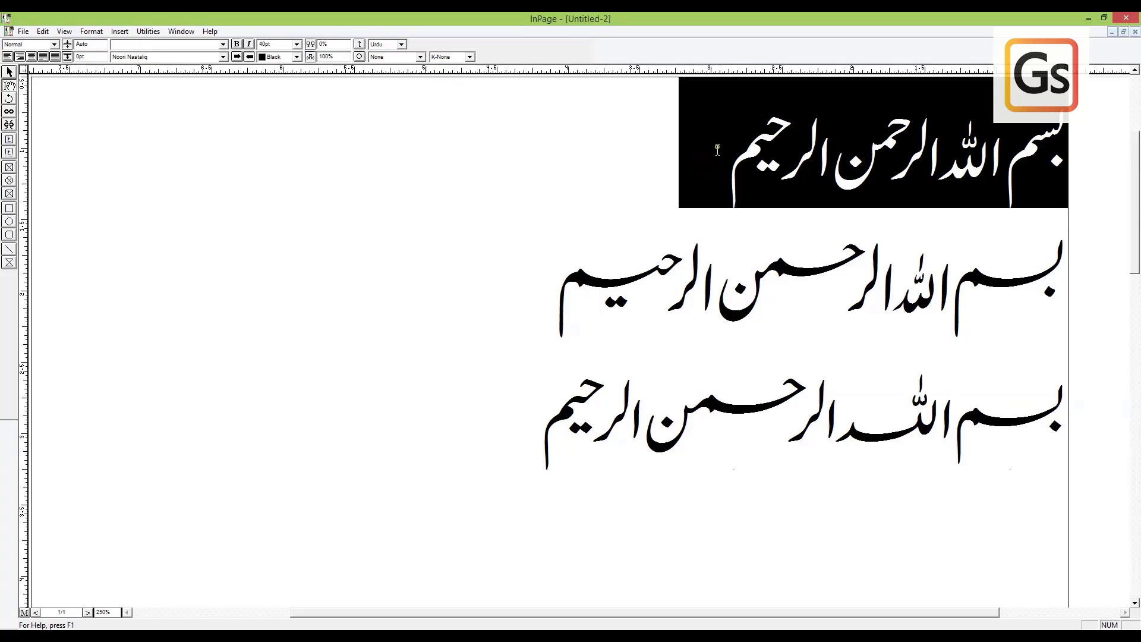
click(716, 149)
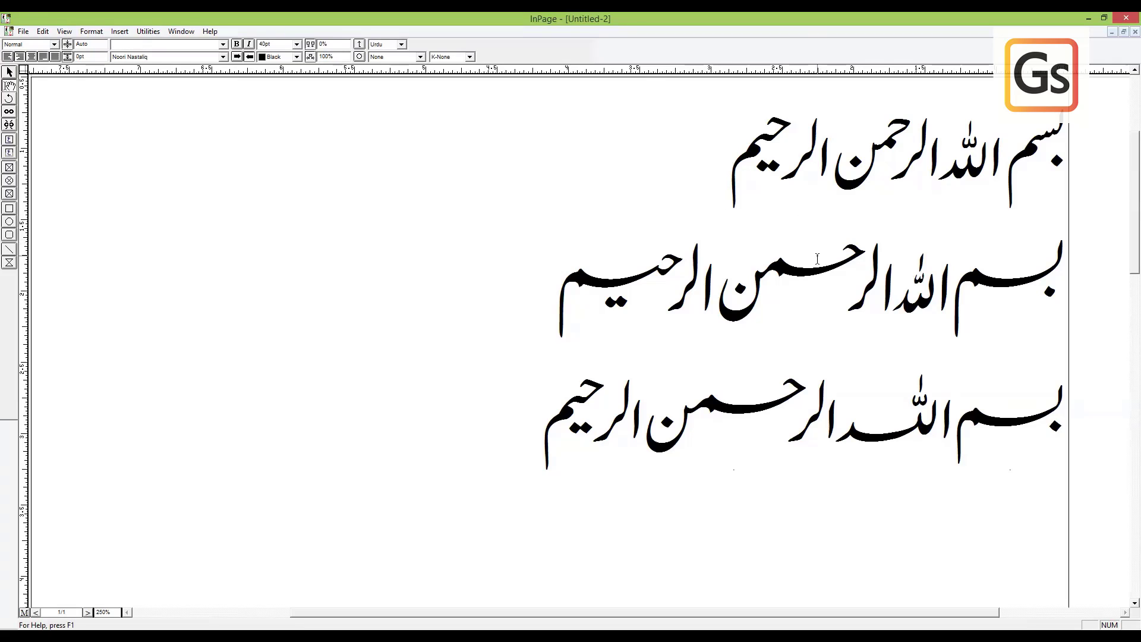
Delete all three lines of text, and enter and erase a trial letter ق on the empty page
key(ctrl+a)
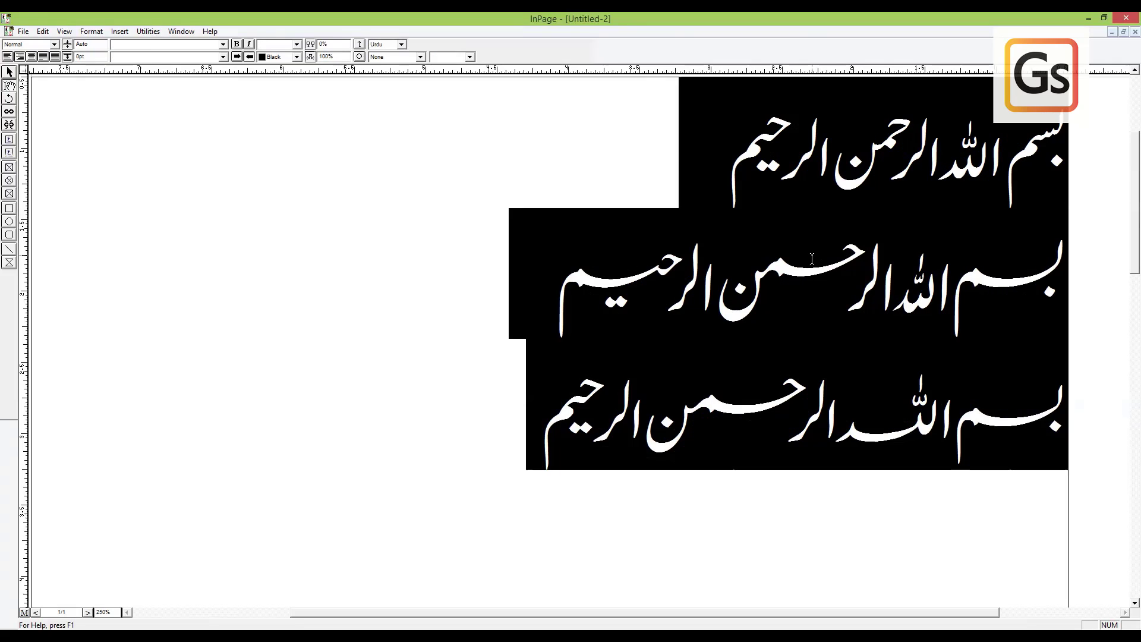
key(Delete)
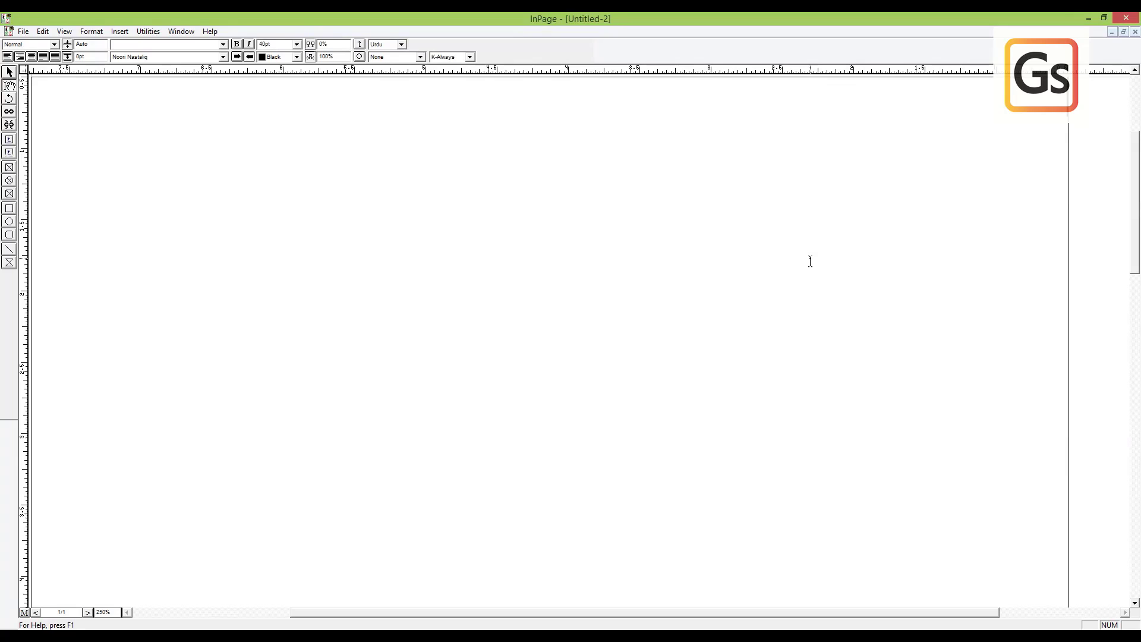
scroll(579, 339, up, 3)
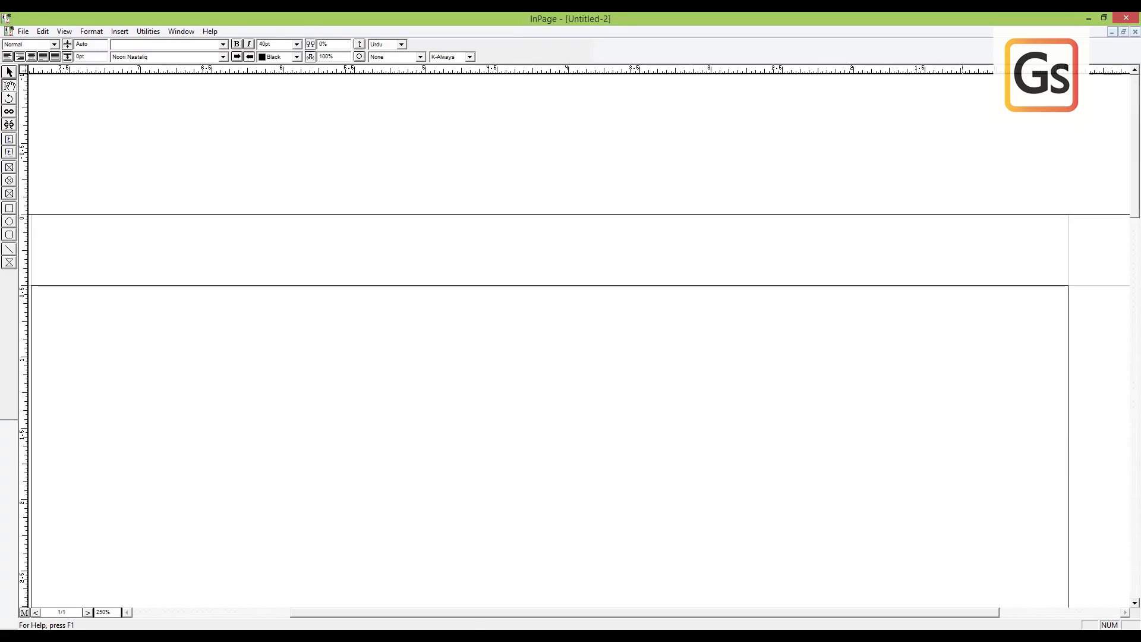
scroll(1000, 412, down, 1)
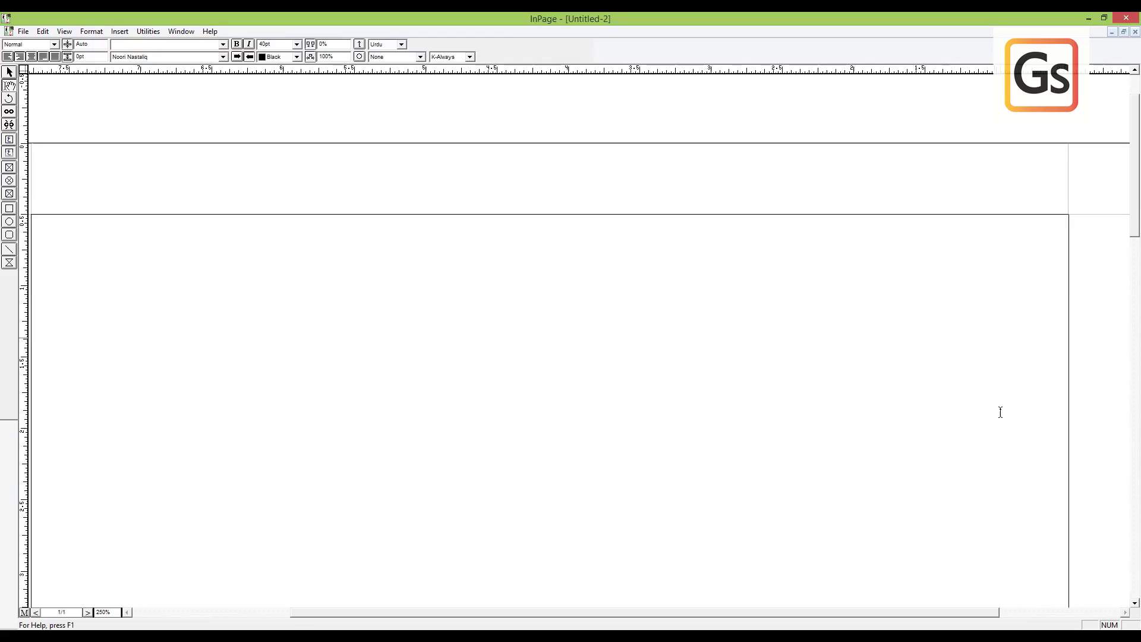
text(ق)
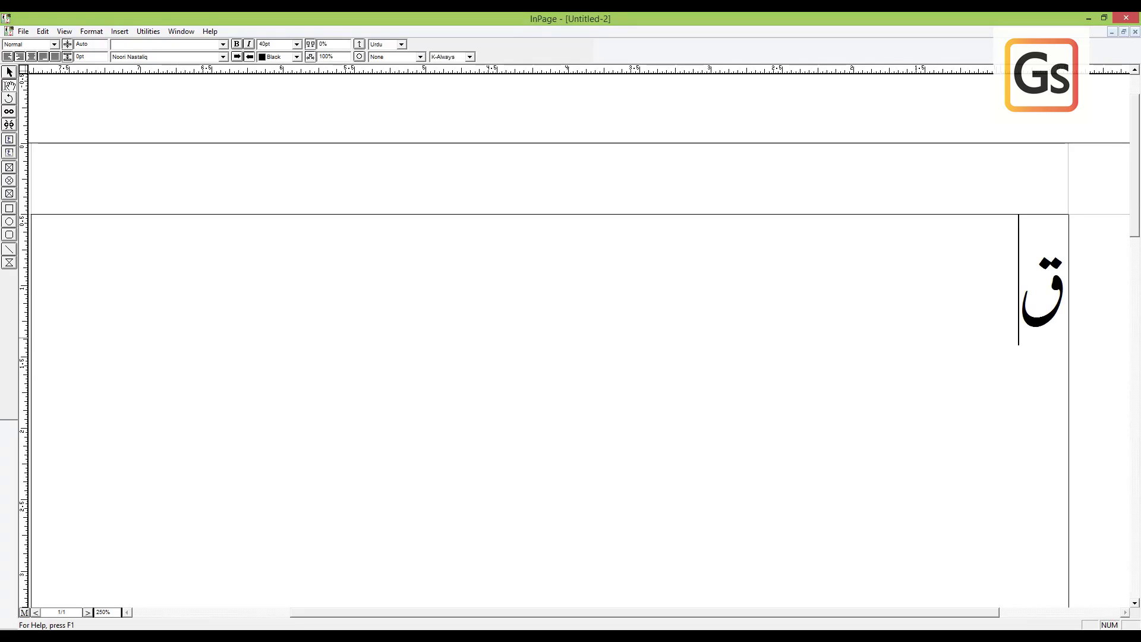
key(BackSpace)
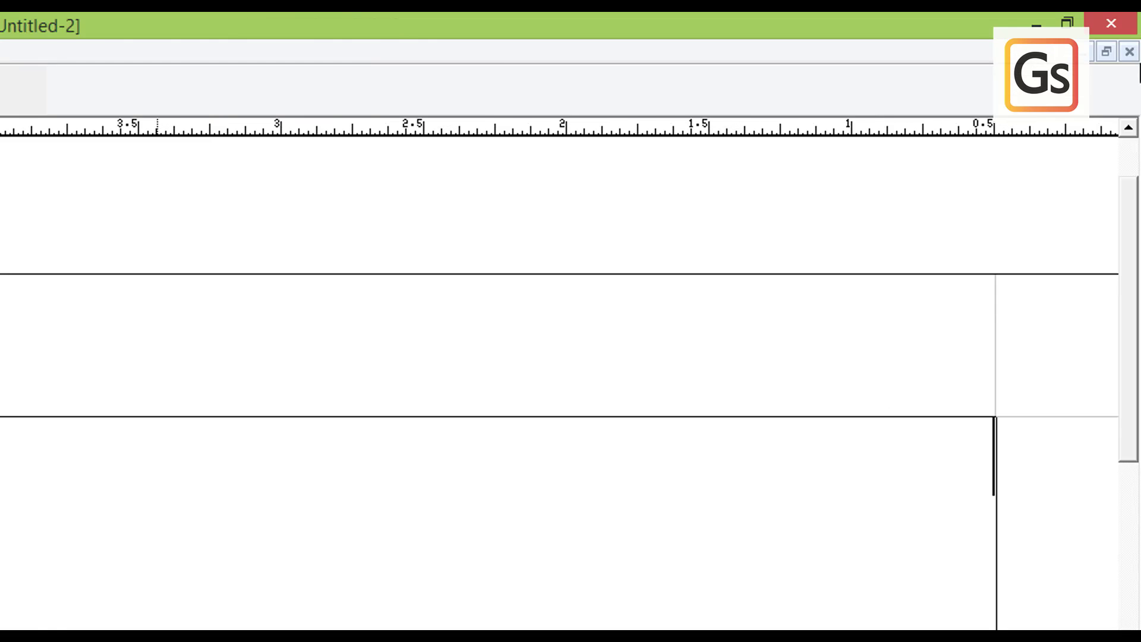
Set the font for new text on the empty page to Urdu1
click(257, 106)
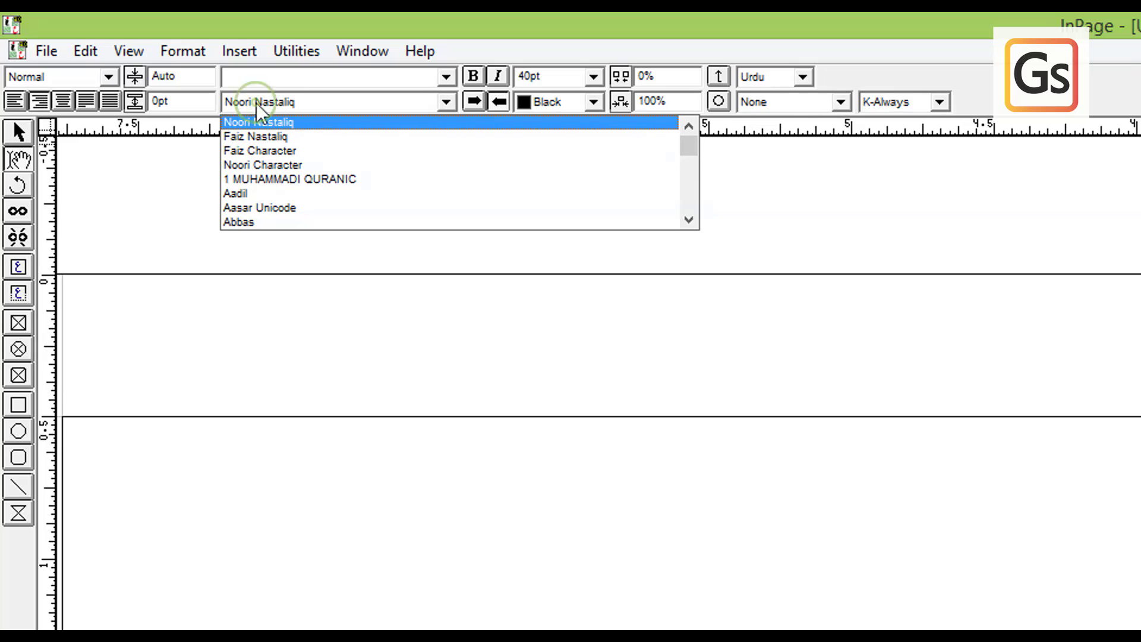
scroll(268, 179, down, 6)
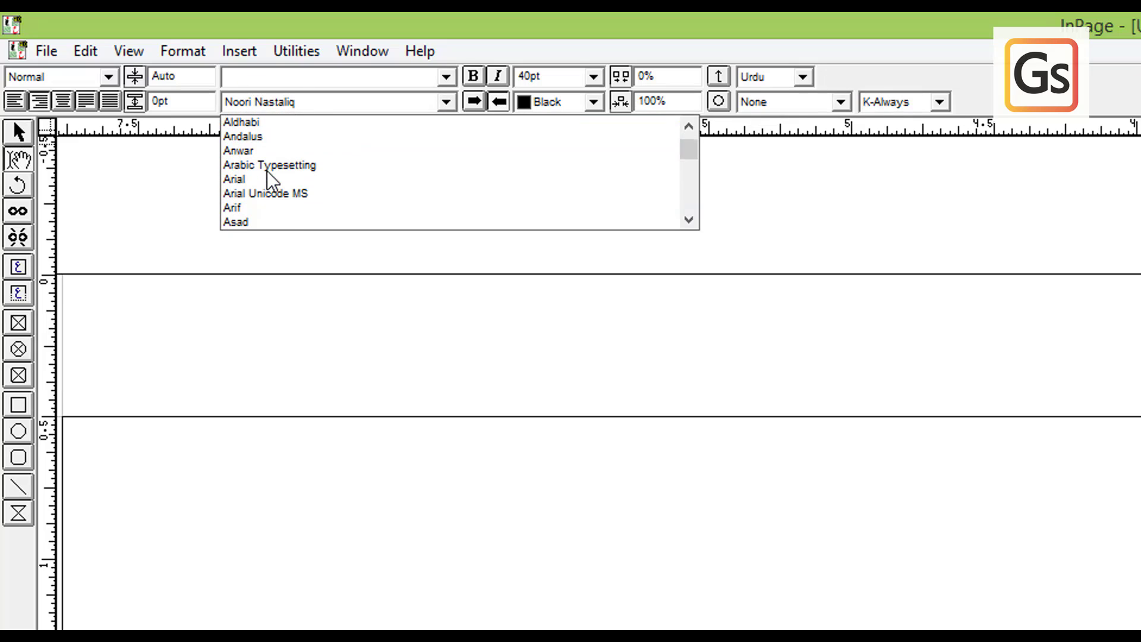
scroll(268, 178, down, 15)
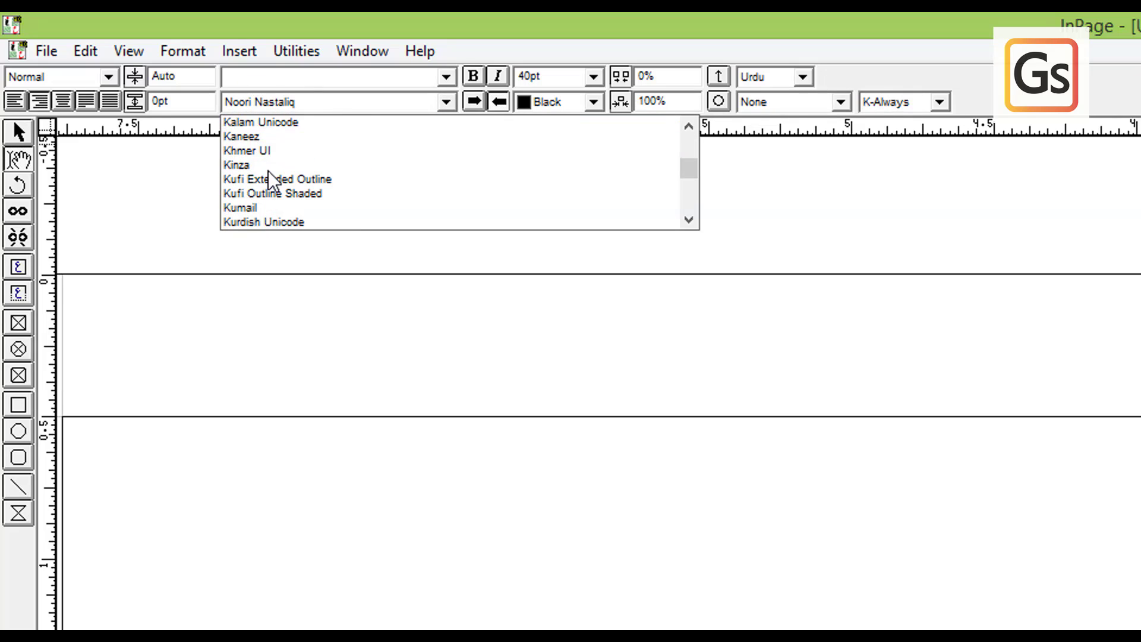
scroll(269, 177, down, 15)
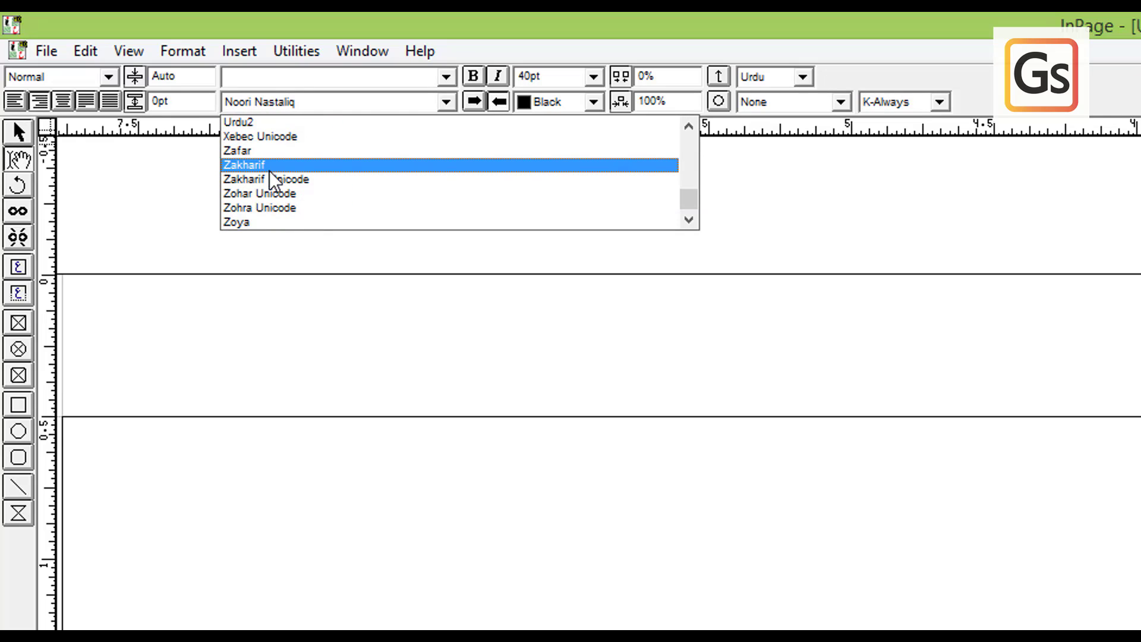
scroll(272, 178, up, 1)
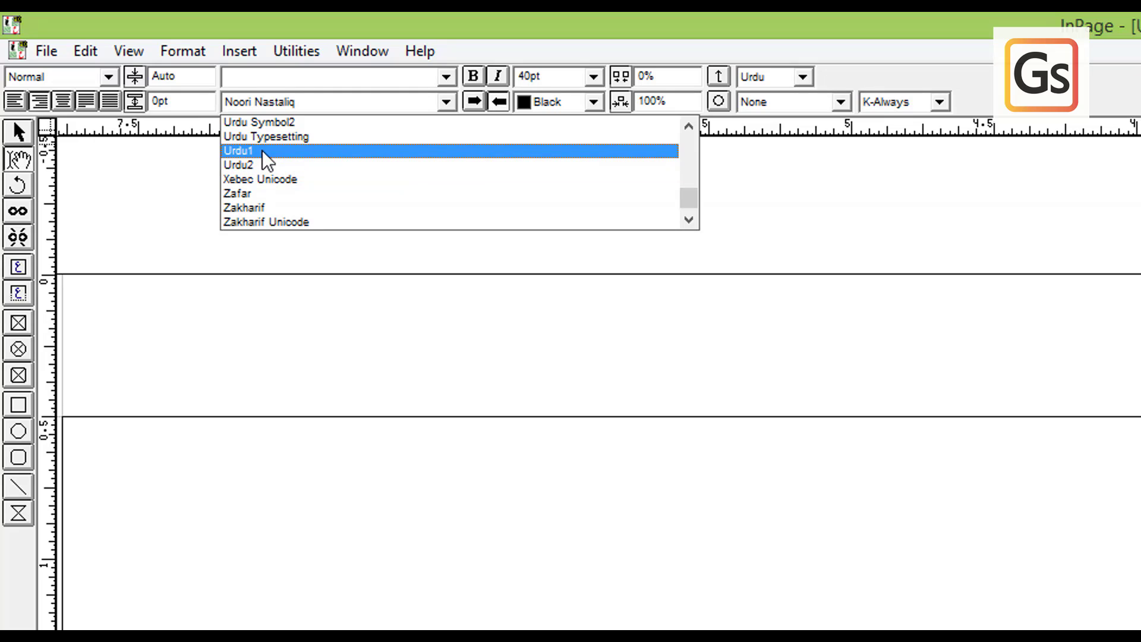
click(262, 151)
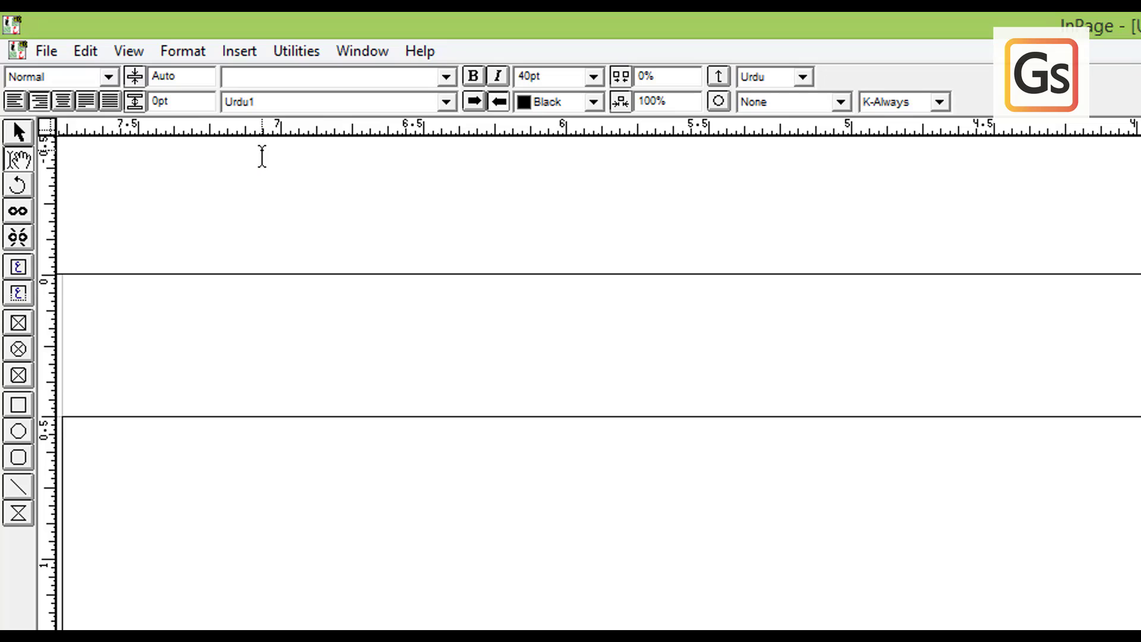